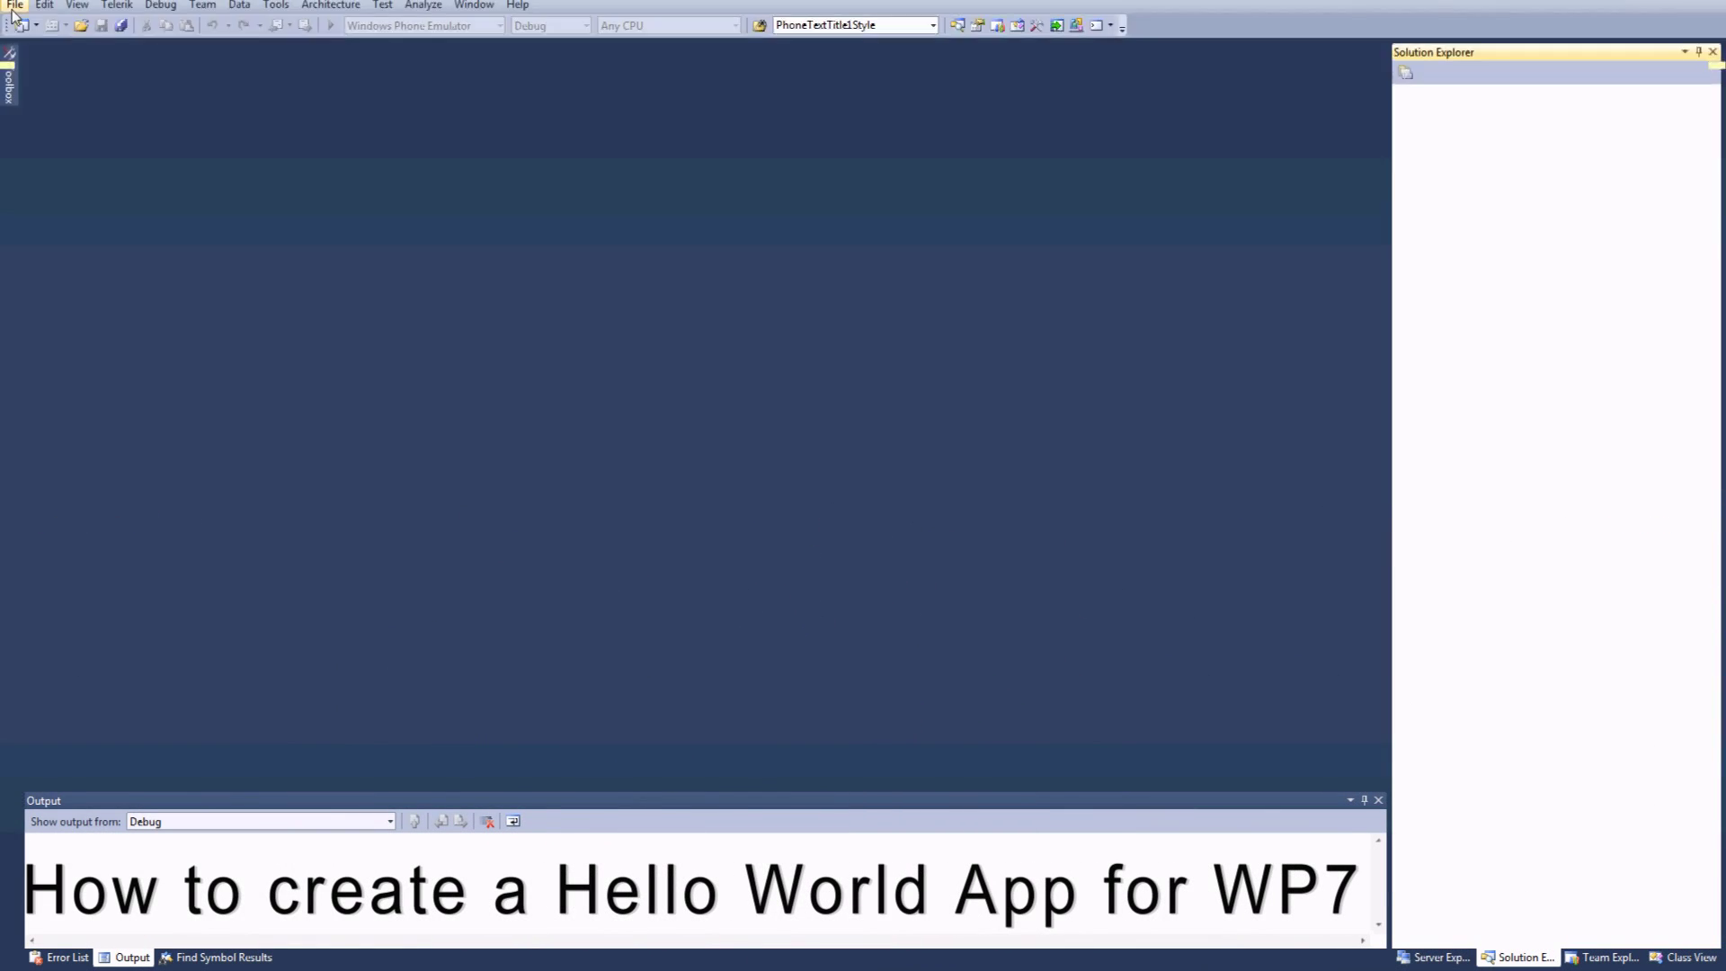
- Create a Windows Phone Application project, replacing the default name PhoneApp2 with HelloWorld
click(14, 7)
mouse_move(54, 24)
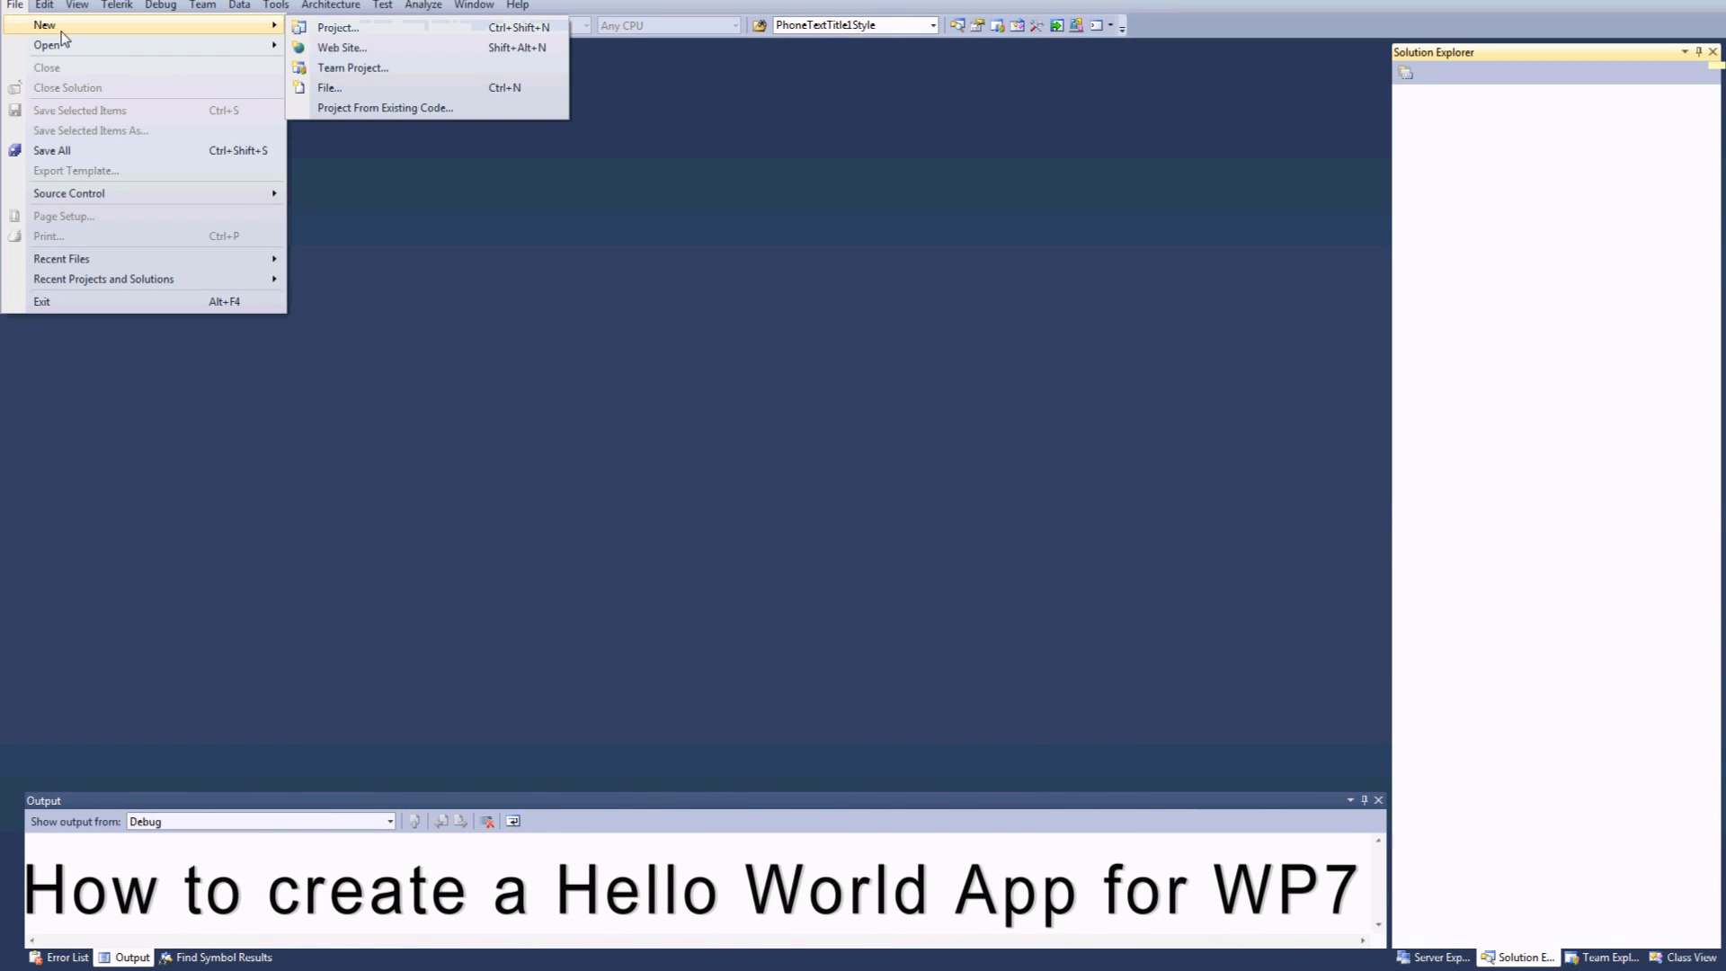
click(345, 33)
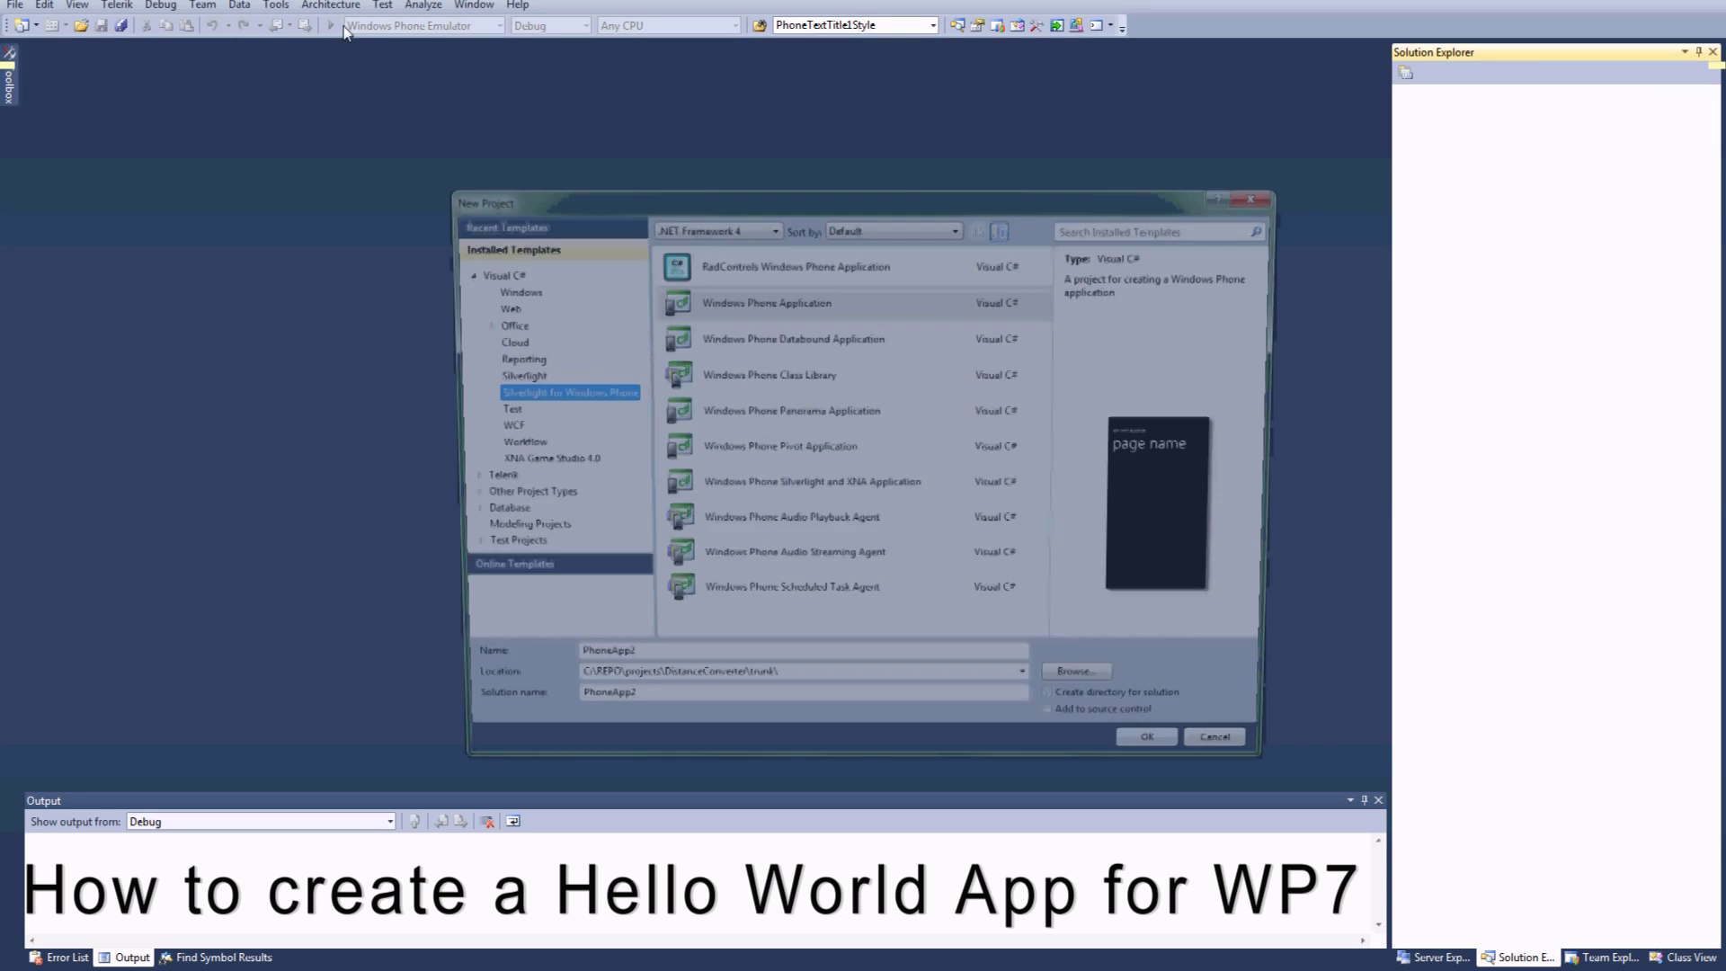
drag(793, 200, 661, 113)
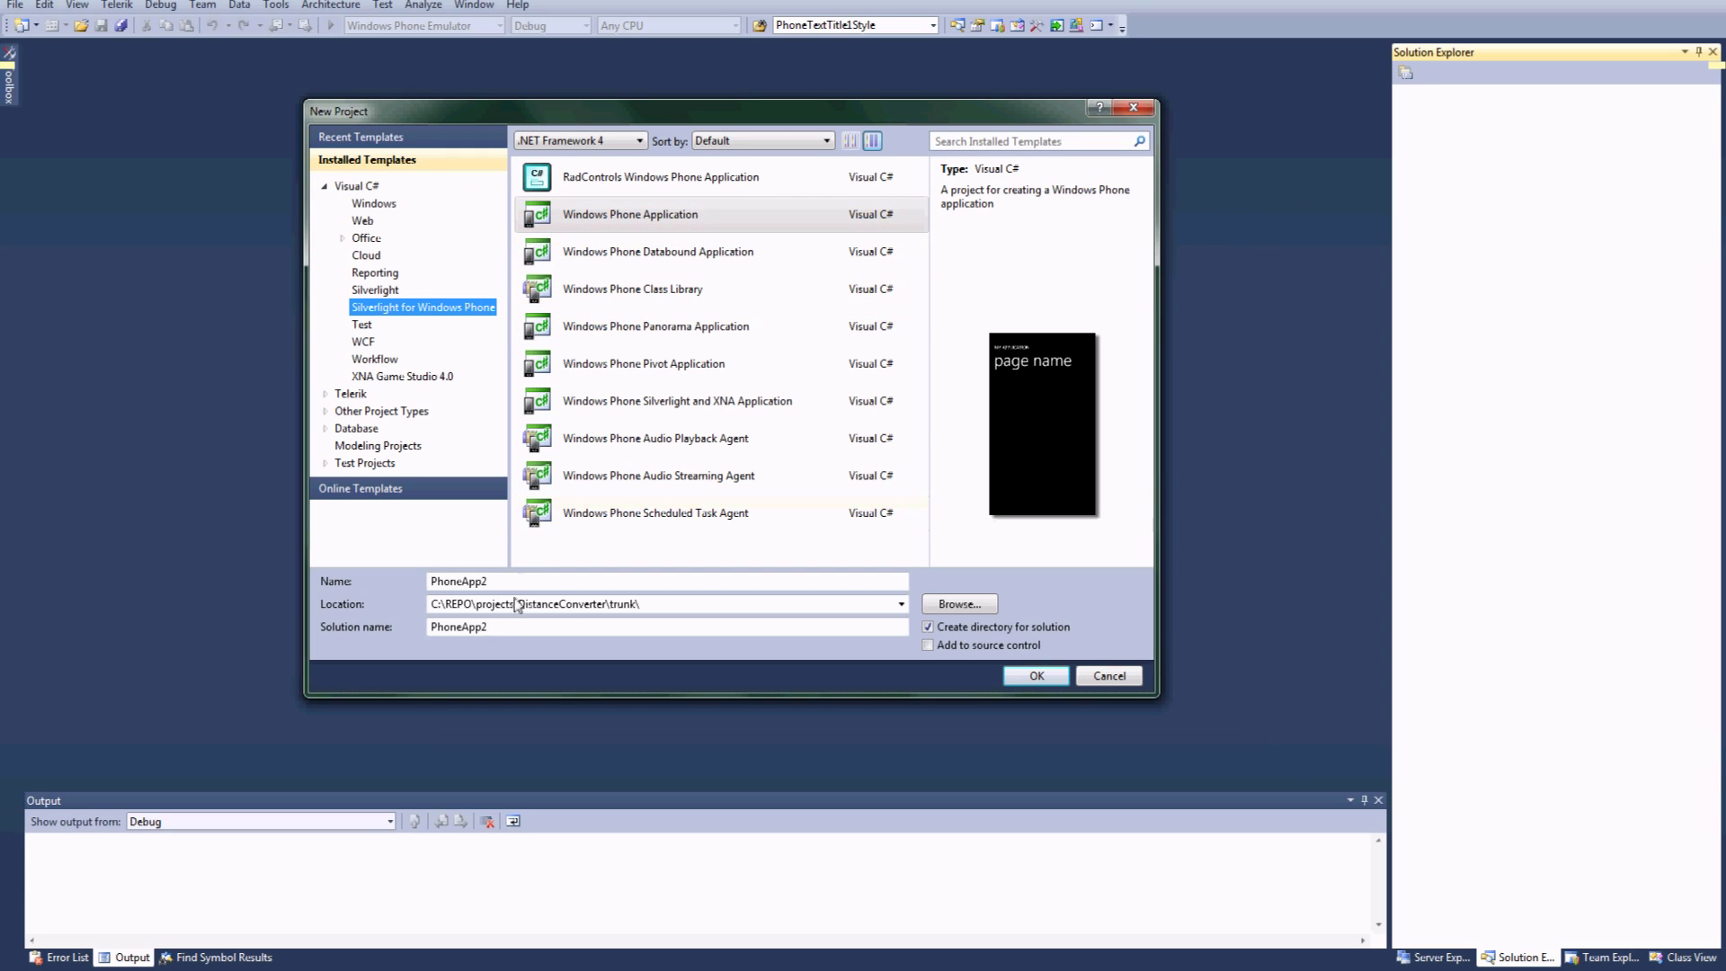
drag(506, 584, 381, 573)
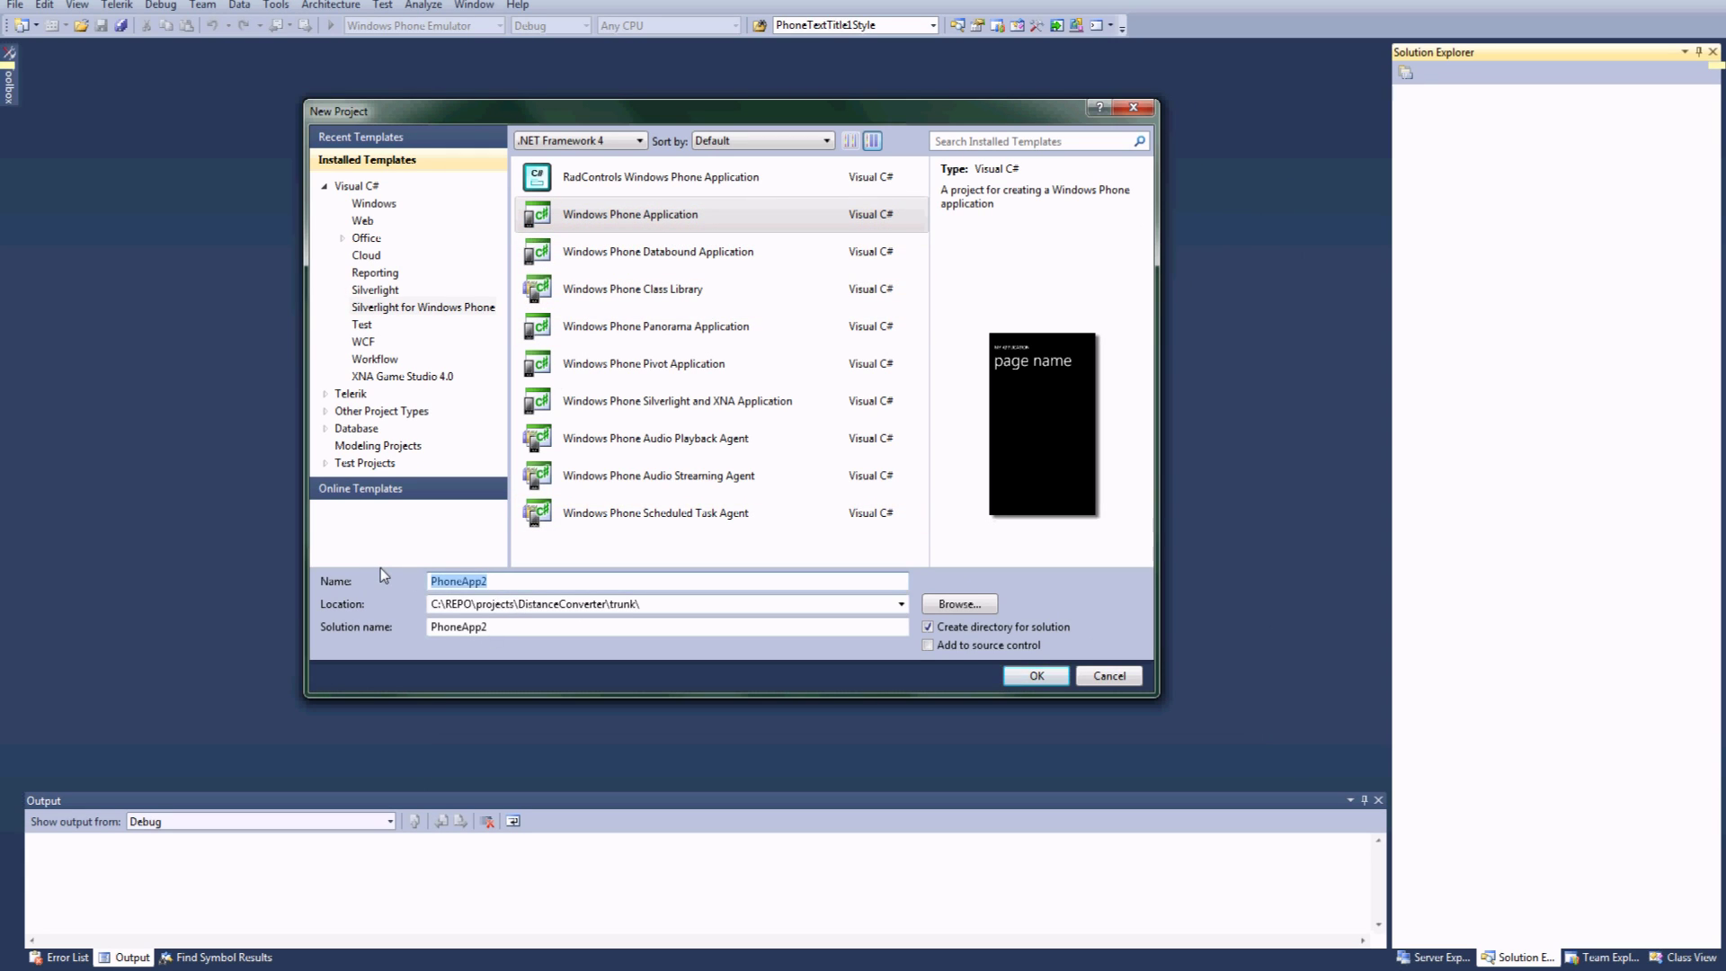
text(Hellow)
key(BackSpace)
text(World)
click(1036, 675)
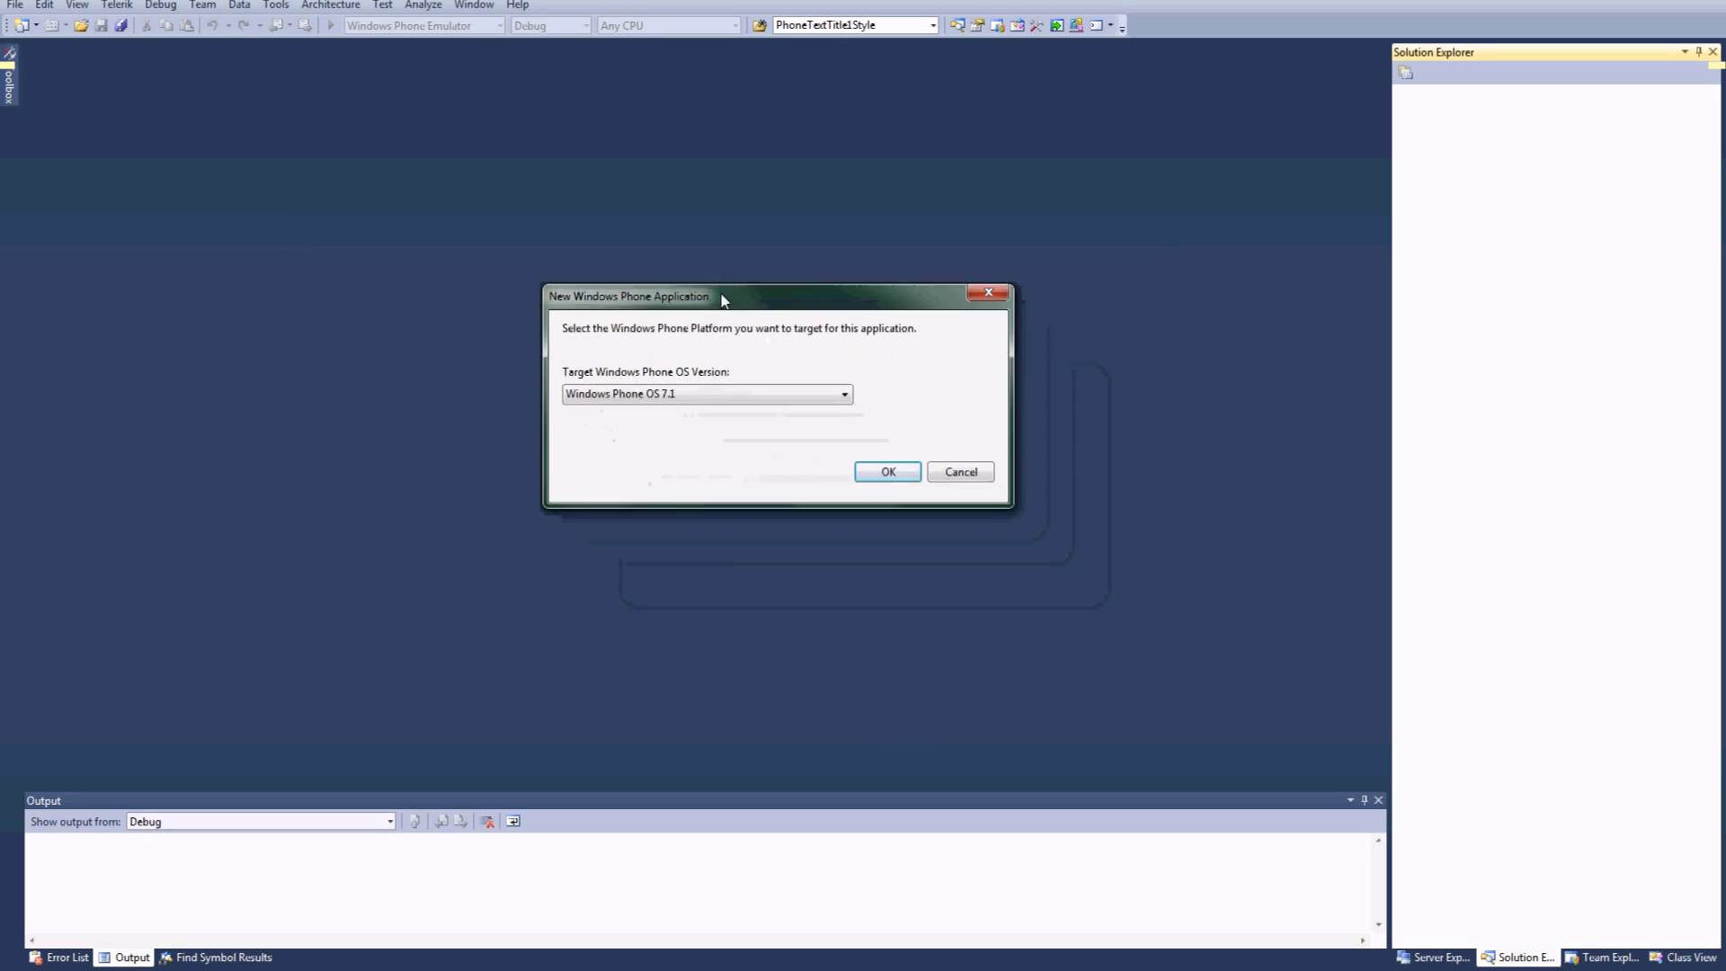
- Keep Windows Phone OS 7.1 as the target version and create the project
click(837, 388)
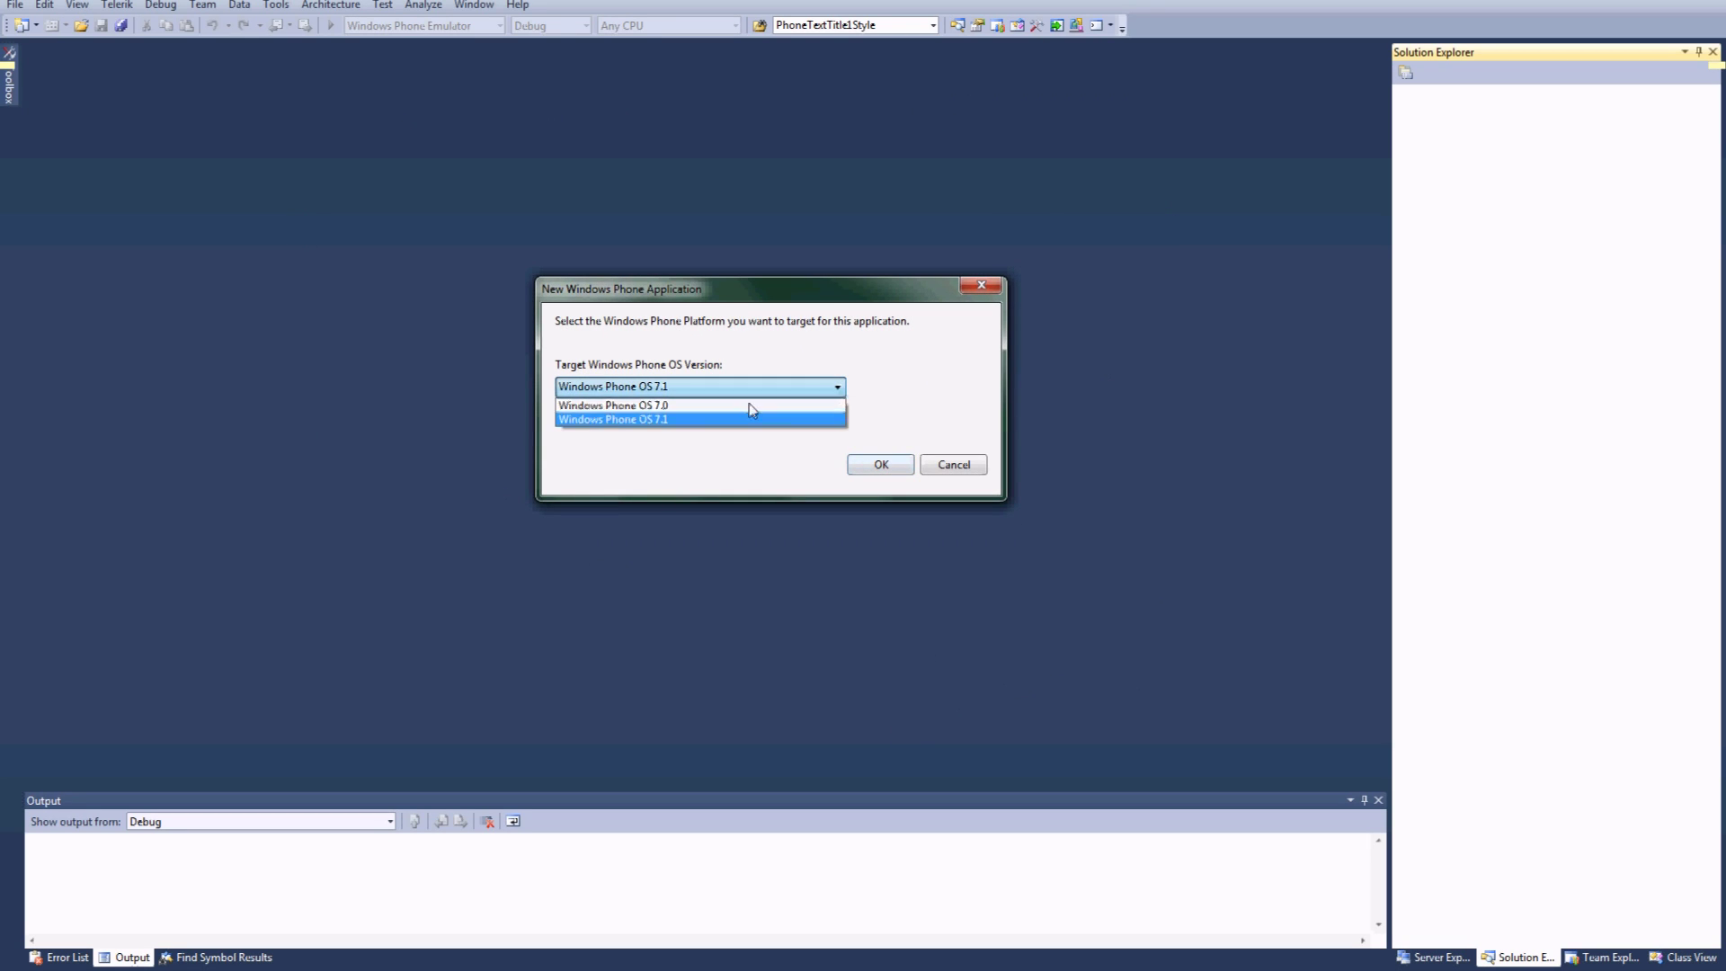
click(674, 415)
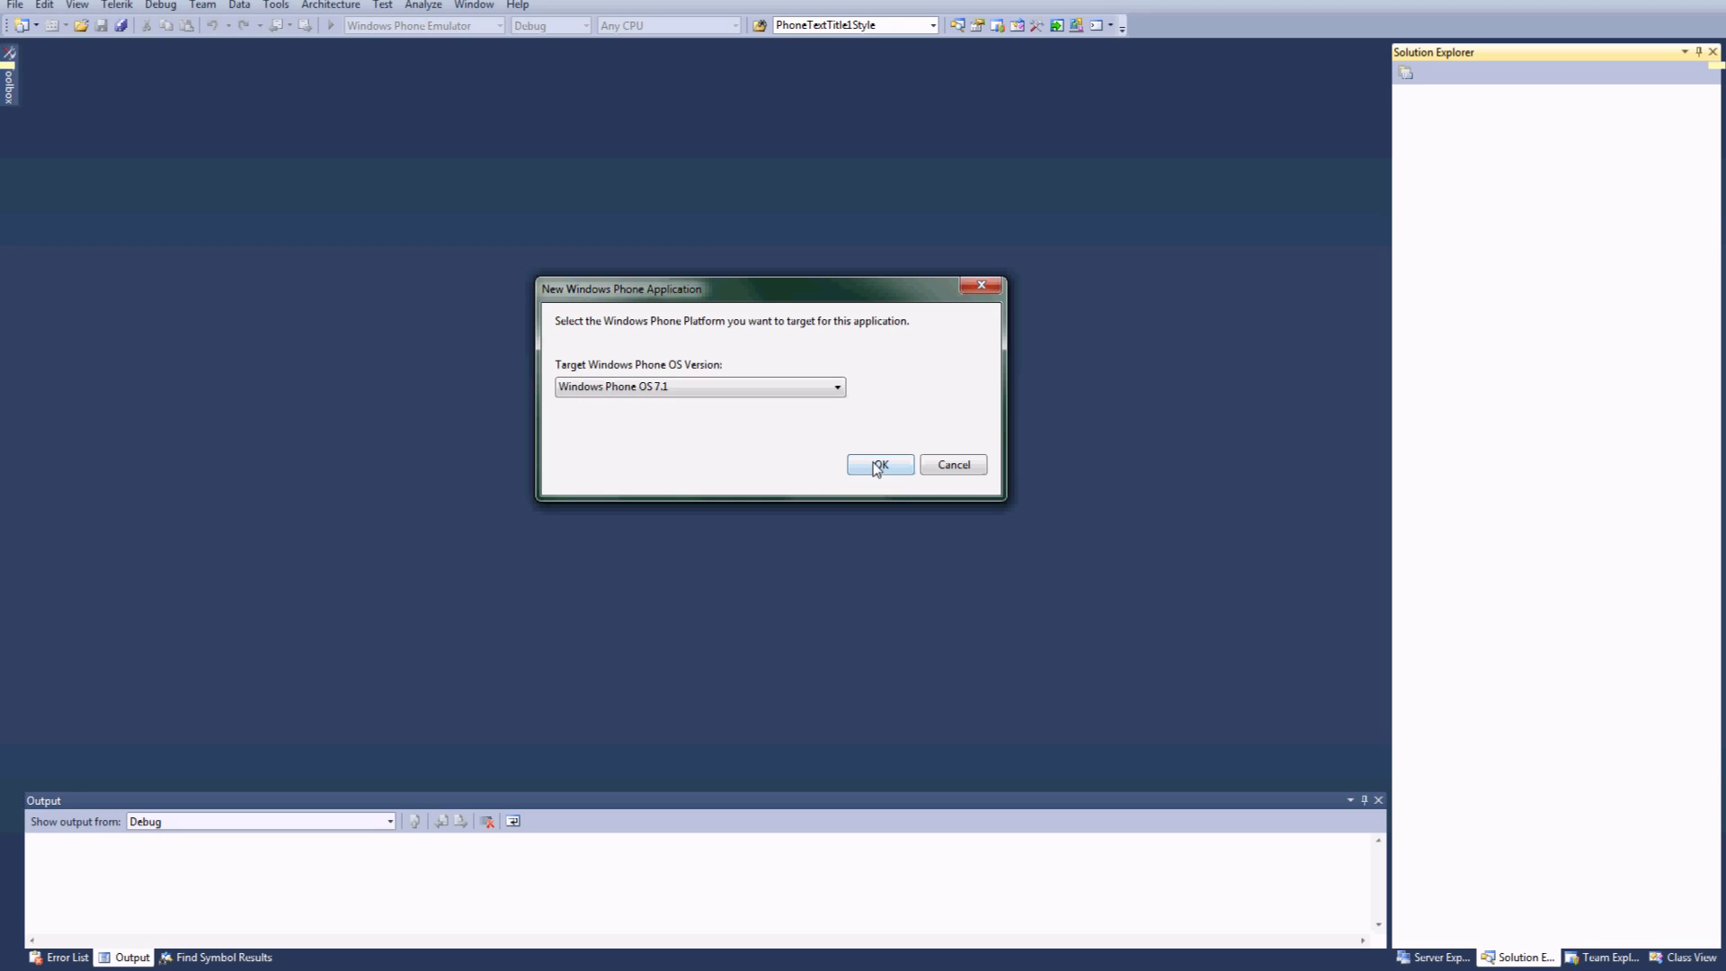
click(875, 465)
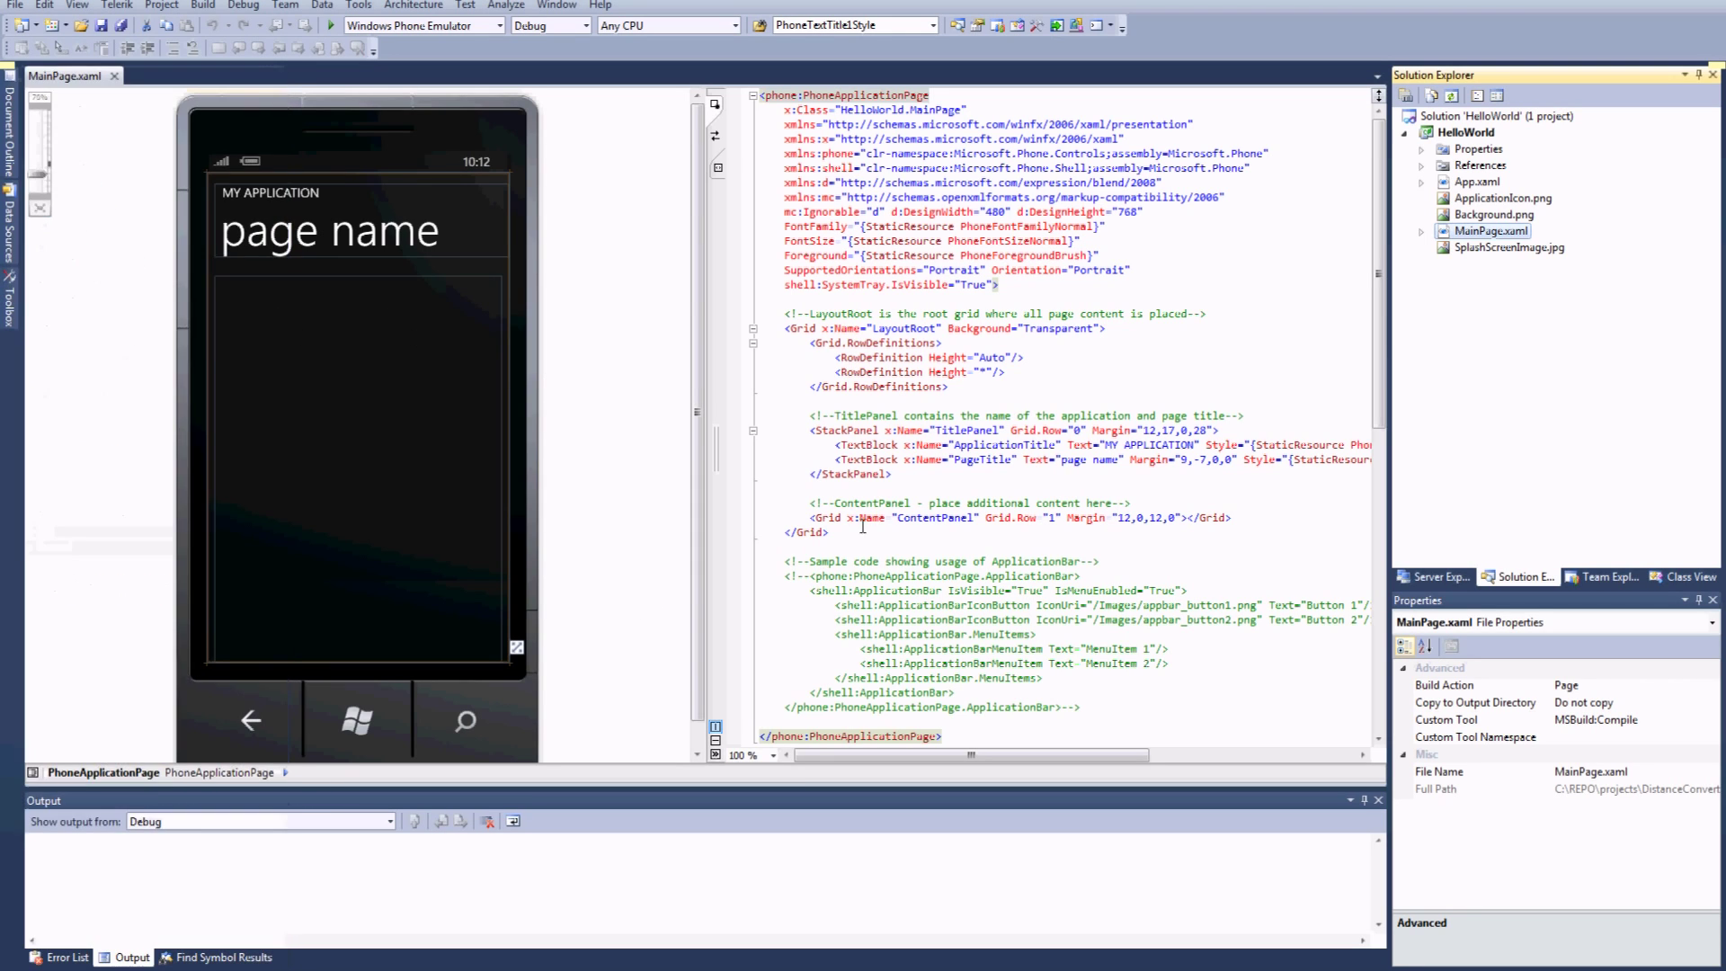
mouse_move(8, 76)
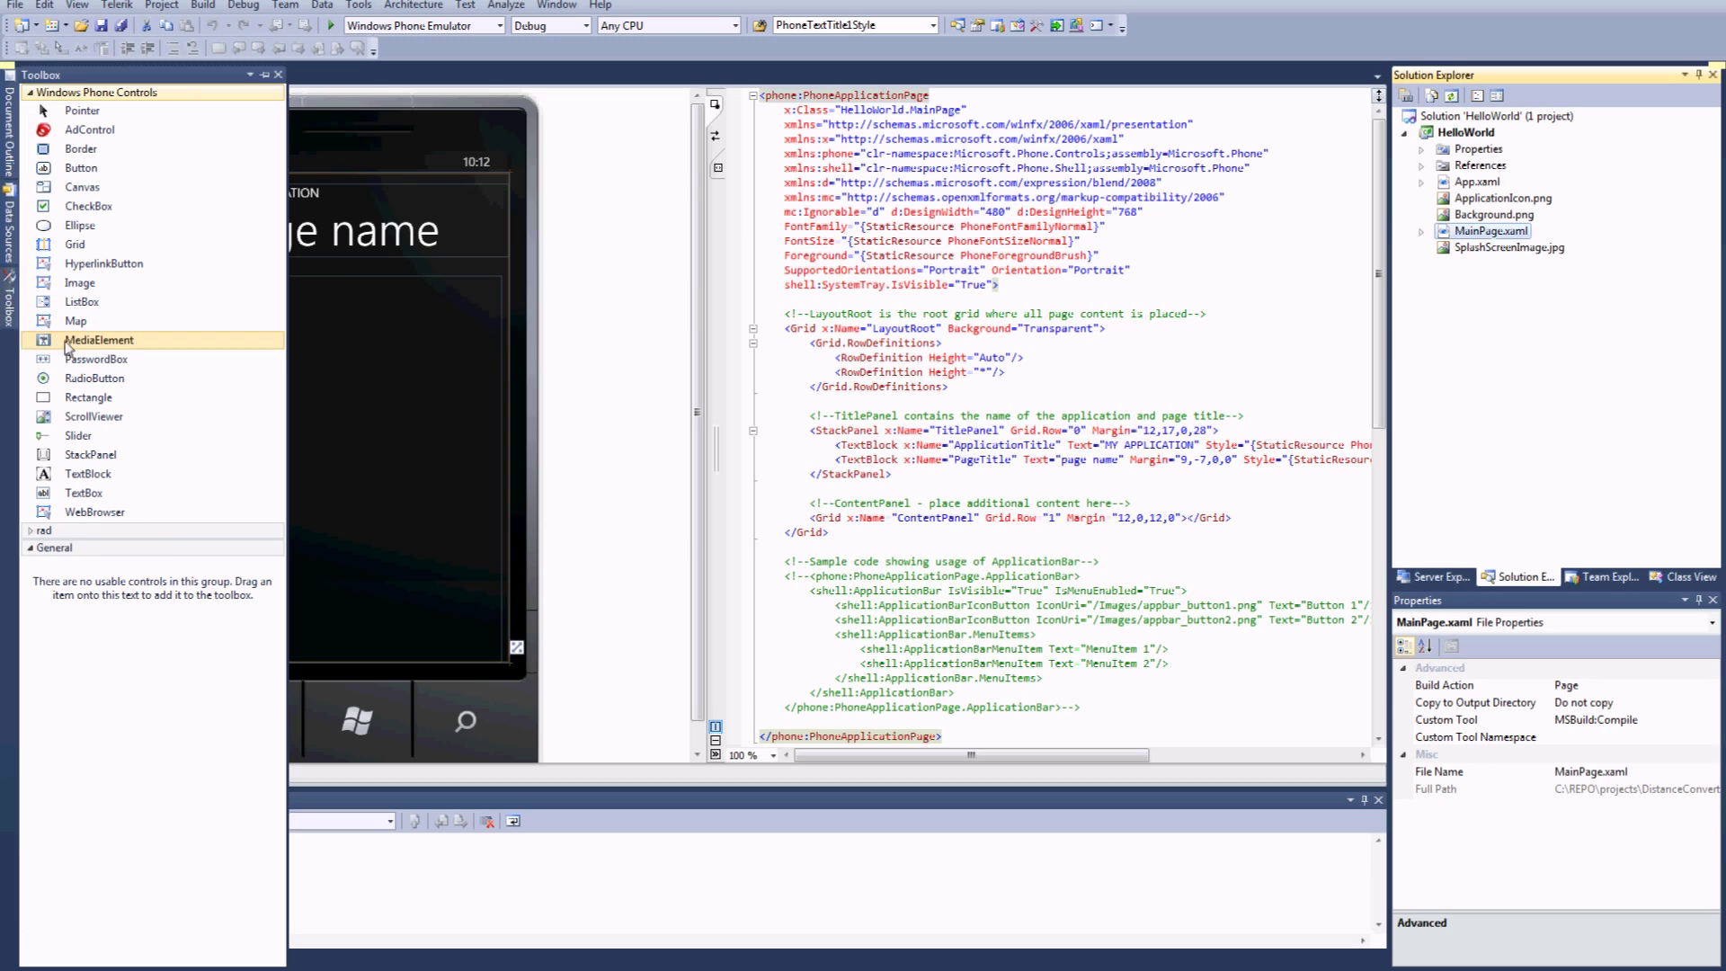
- Drag a Button from the Toolbox into the ContentPanel grid markup
mouse_move(81, 167)
mouse_down()
mouse_move(725, 441)
mouse_move(1193, 531)
mouse_up()
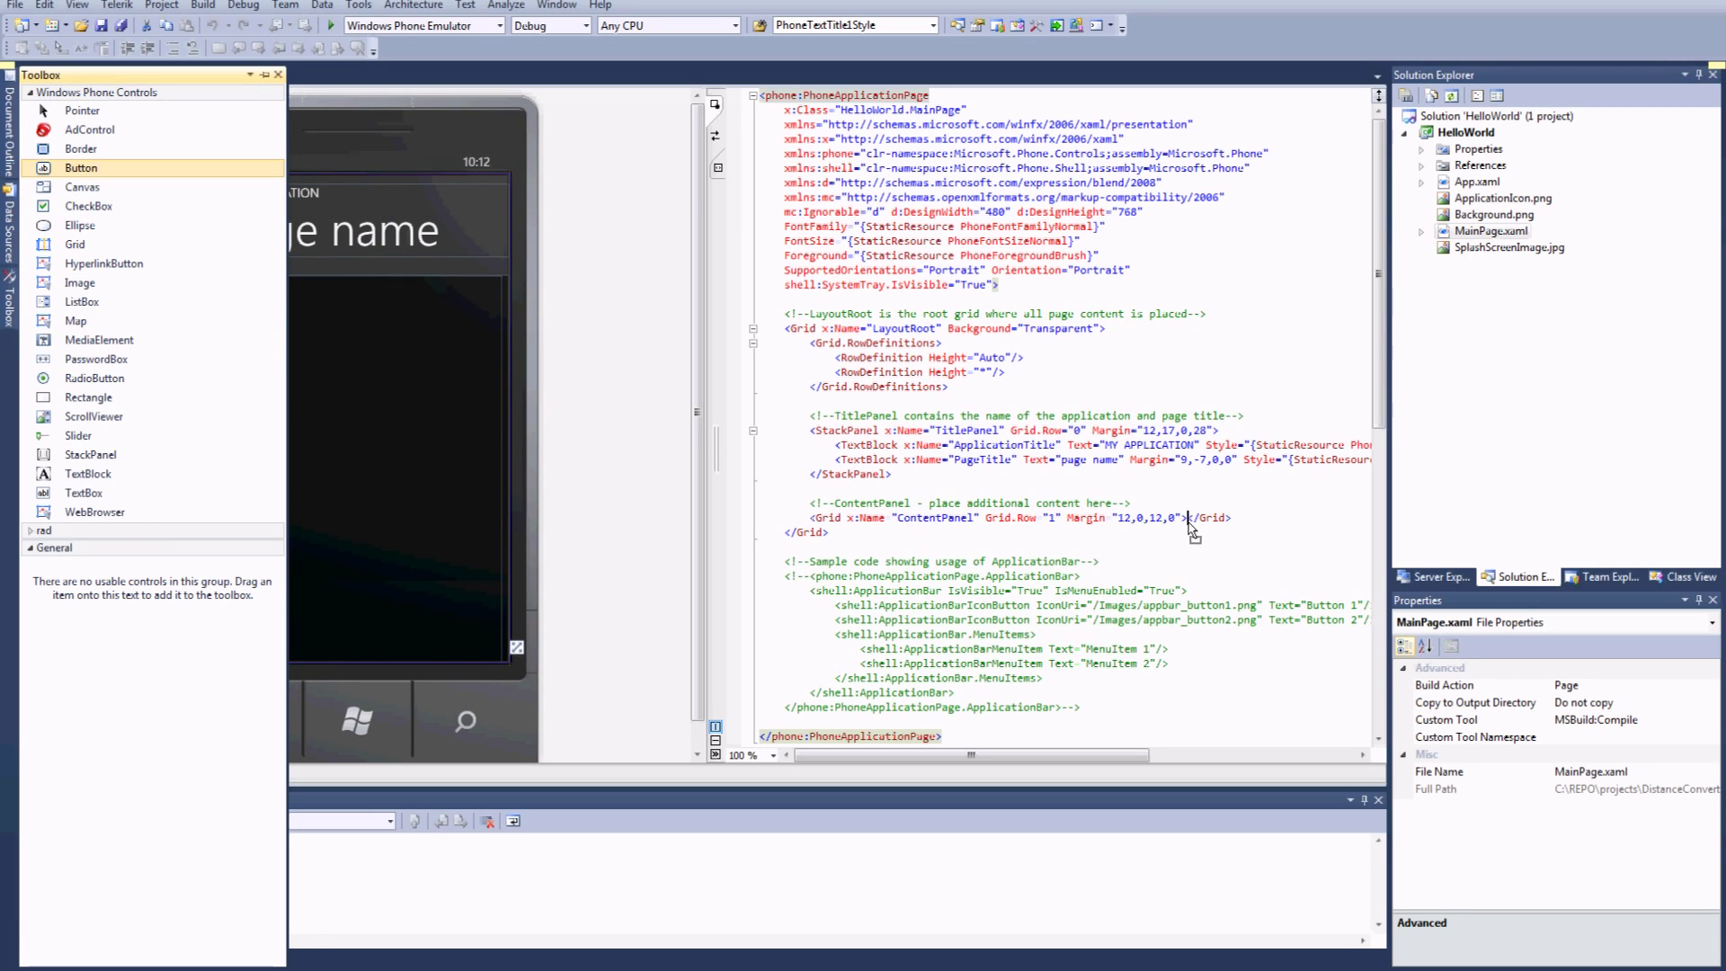
drag(1193, 531, 1192, 531)
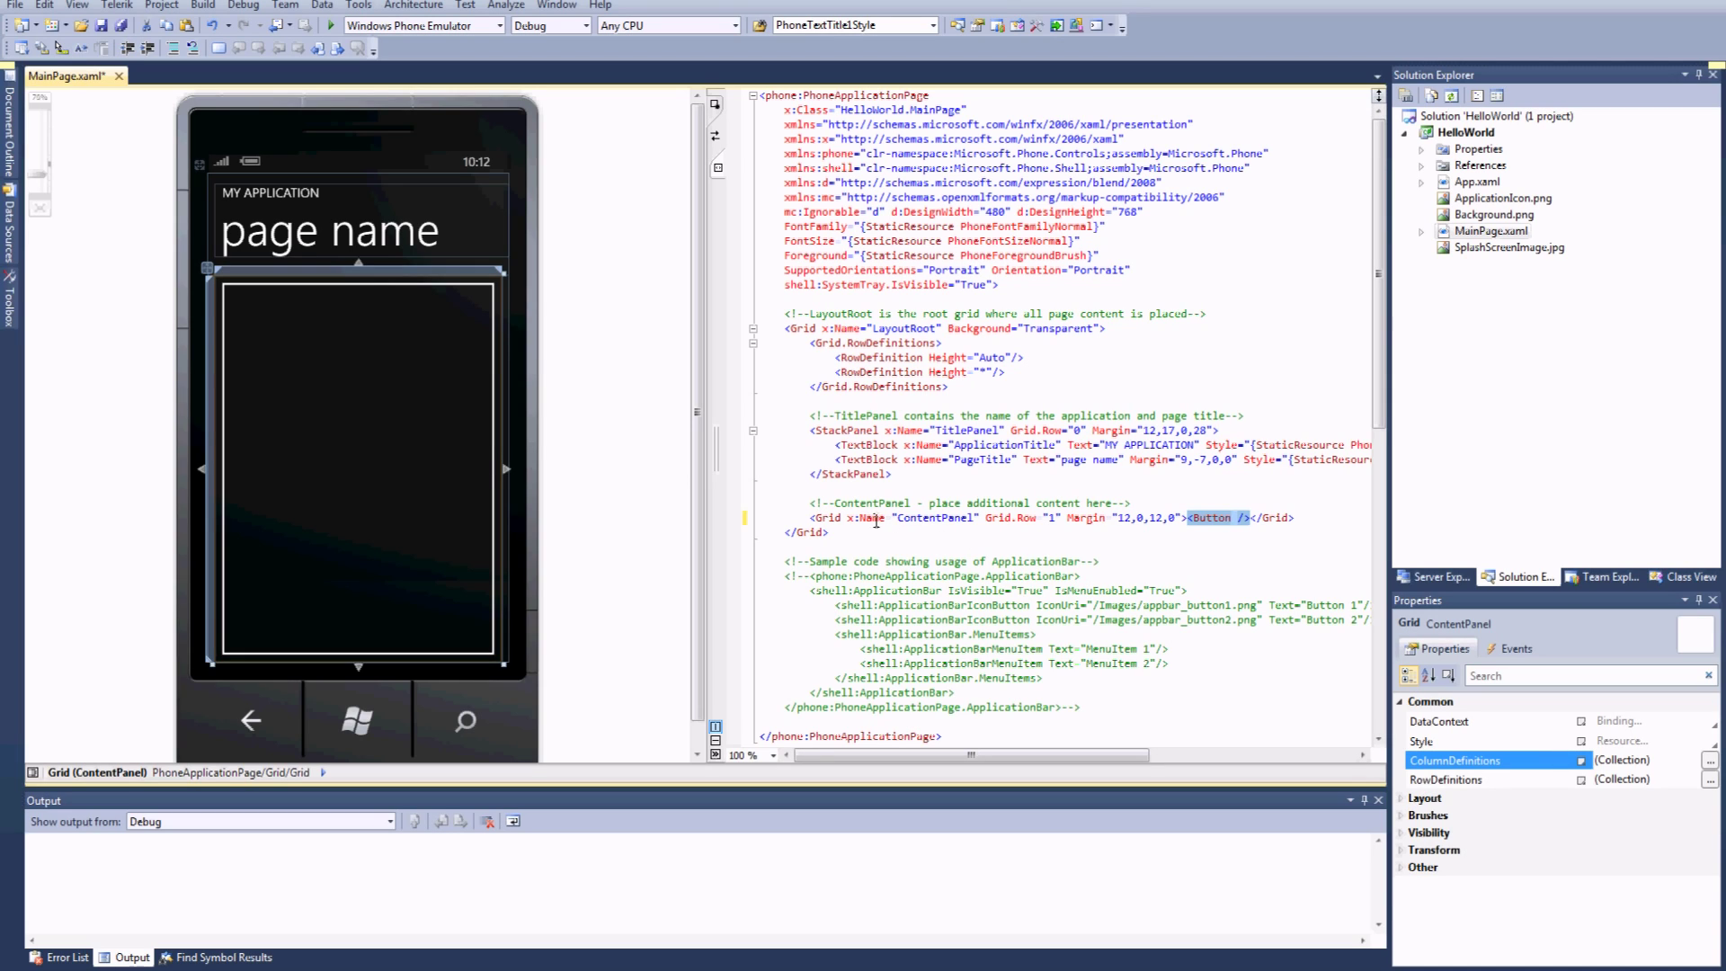
- Put the Button on its own line, add x:Name="bt_hello", and shorten it
click(1189, 518)
key(Return)
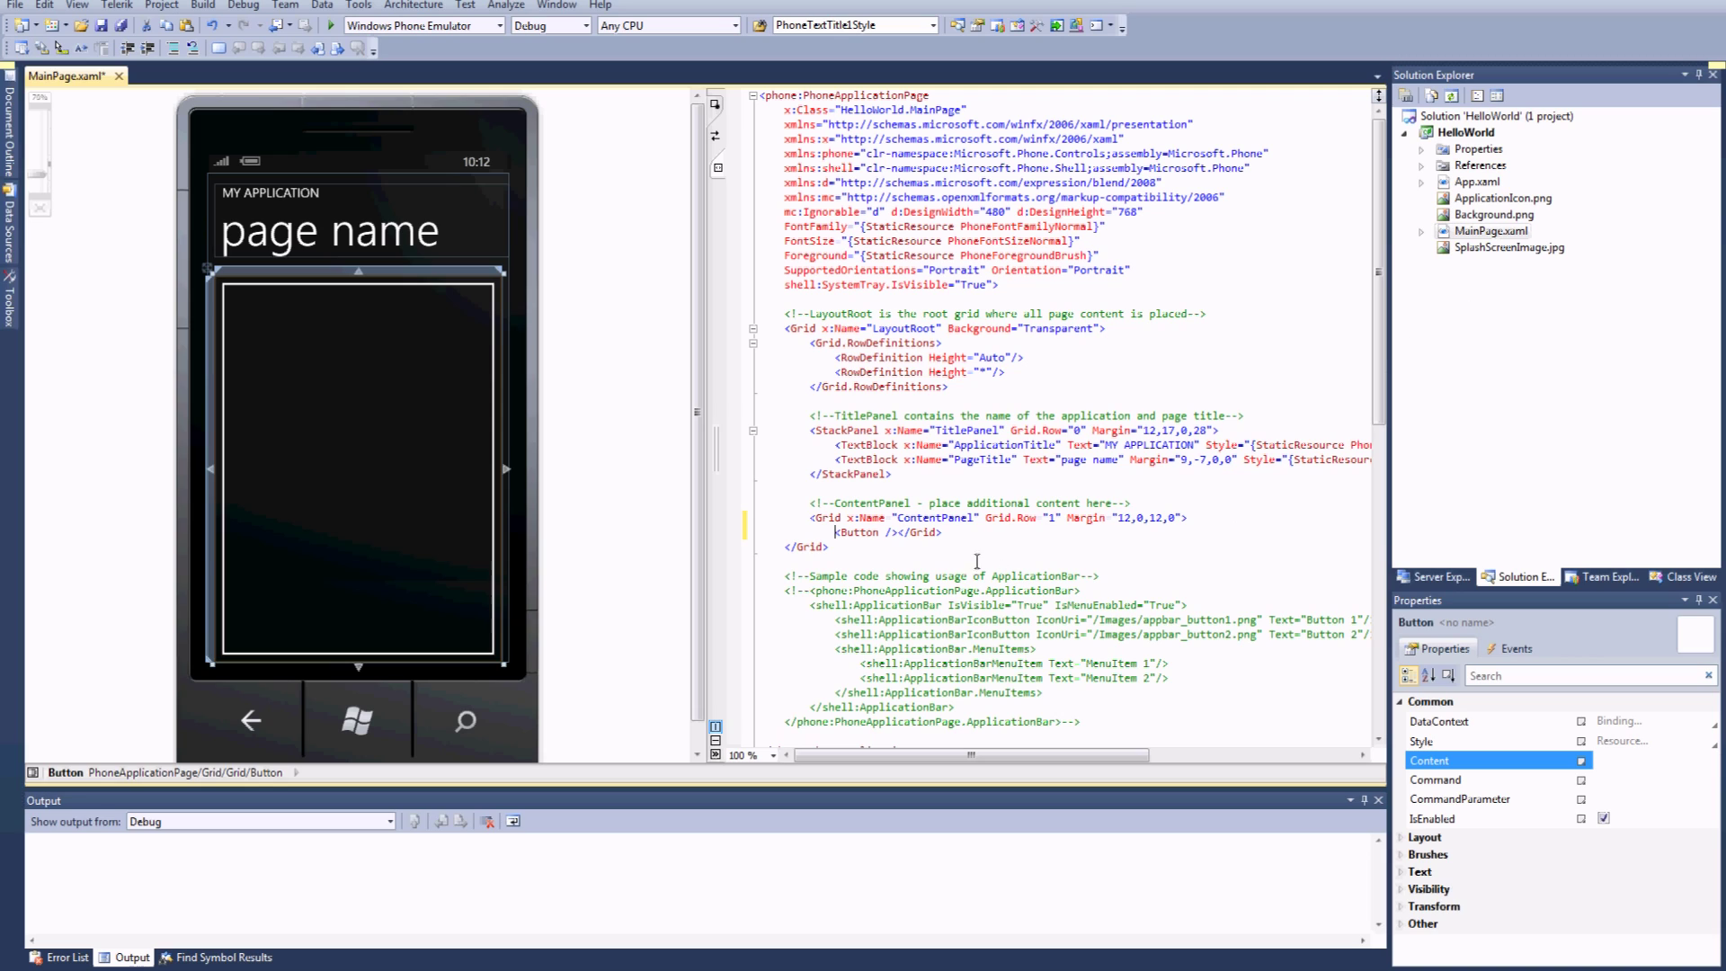
click(886, 533)
key(BackSpace)
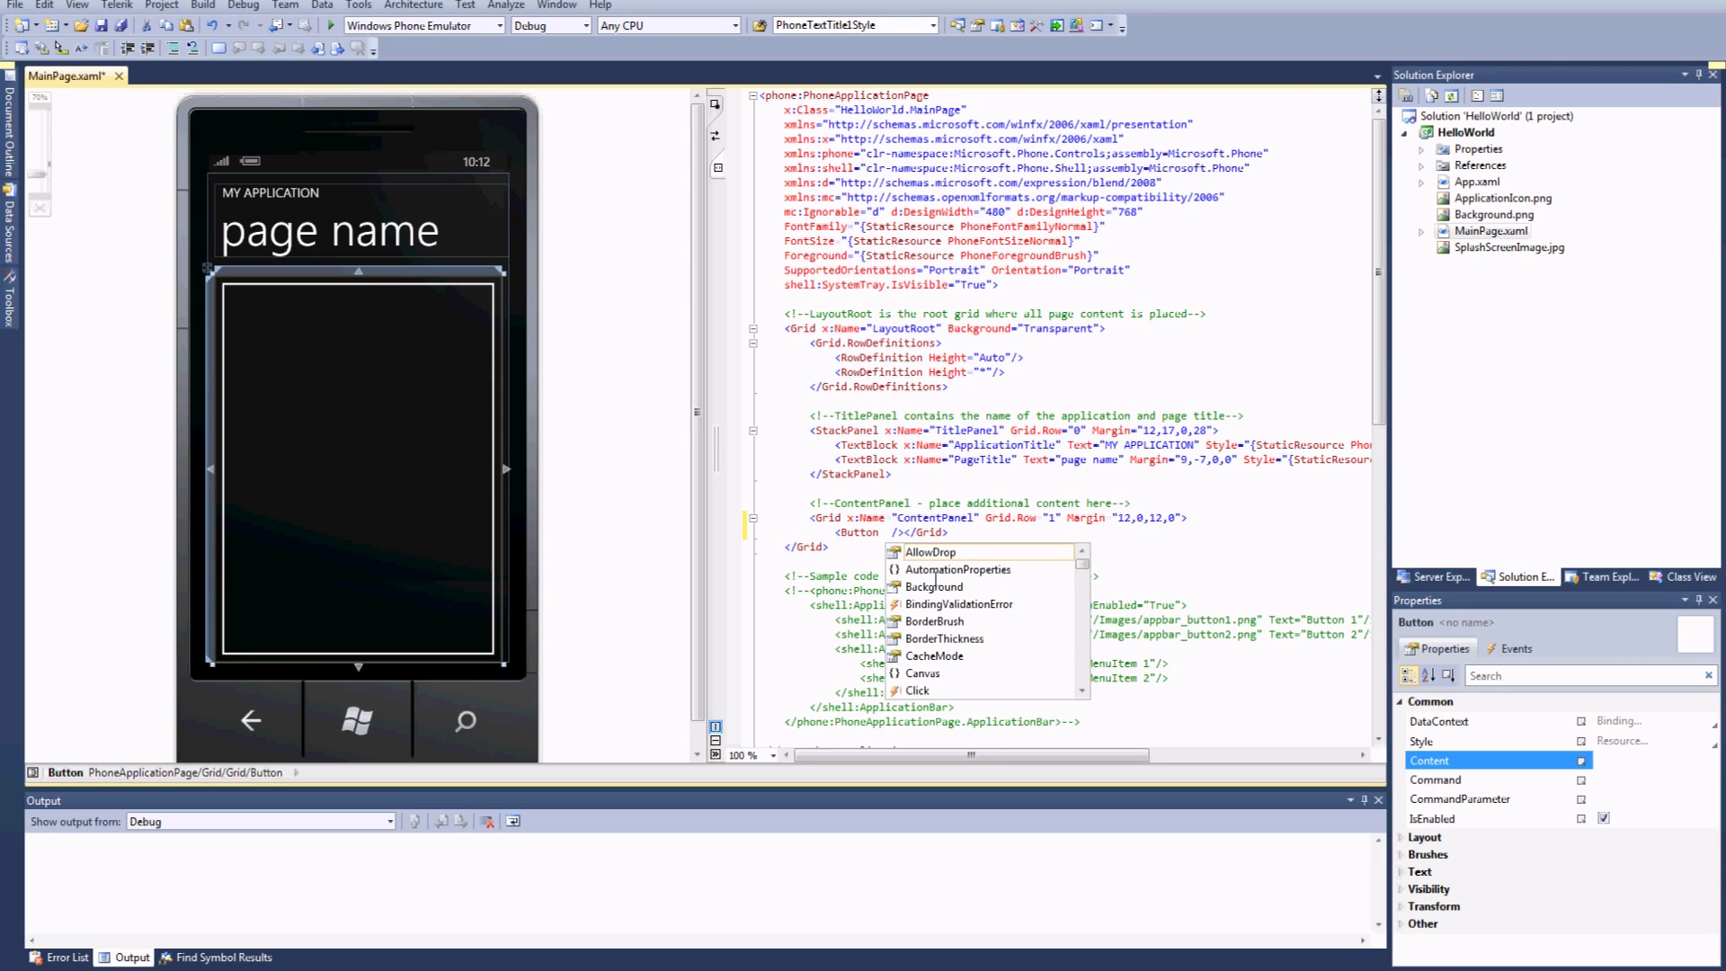
text(x:)
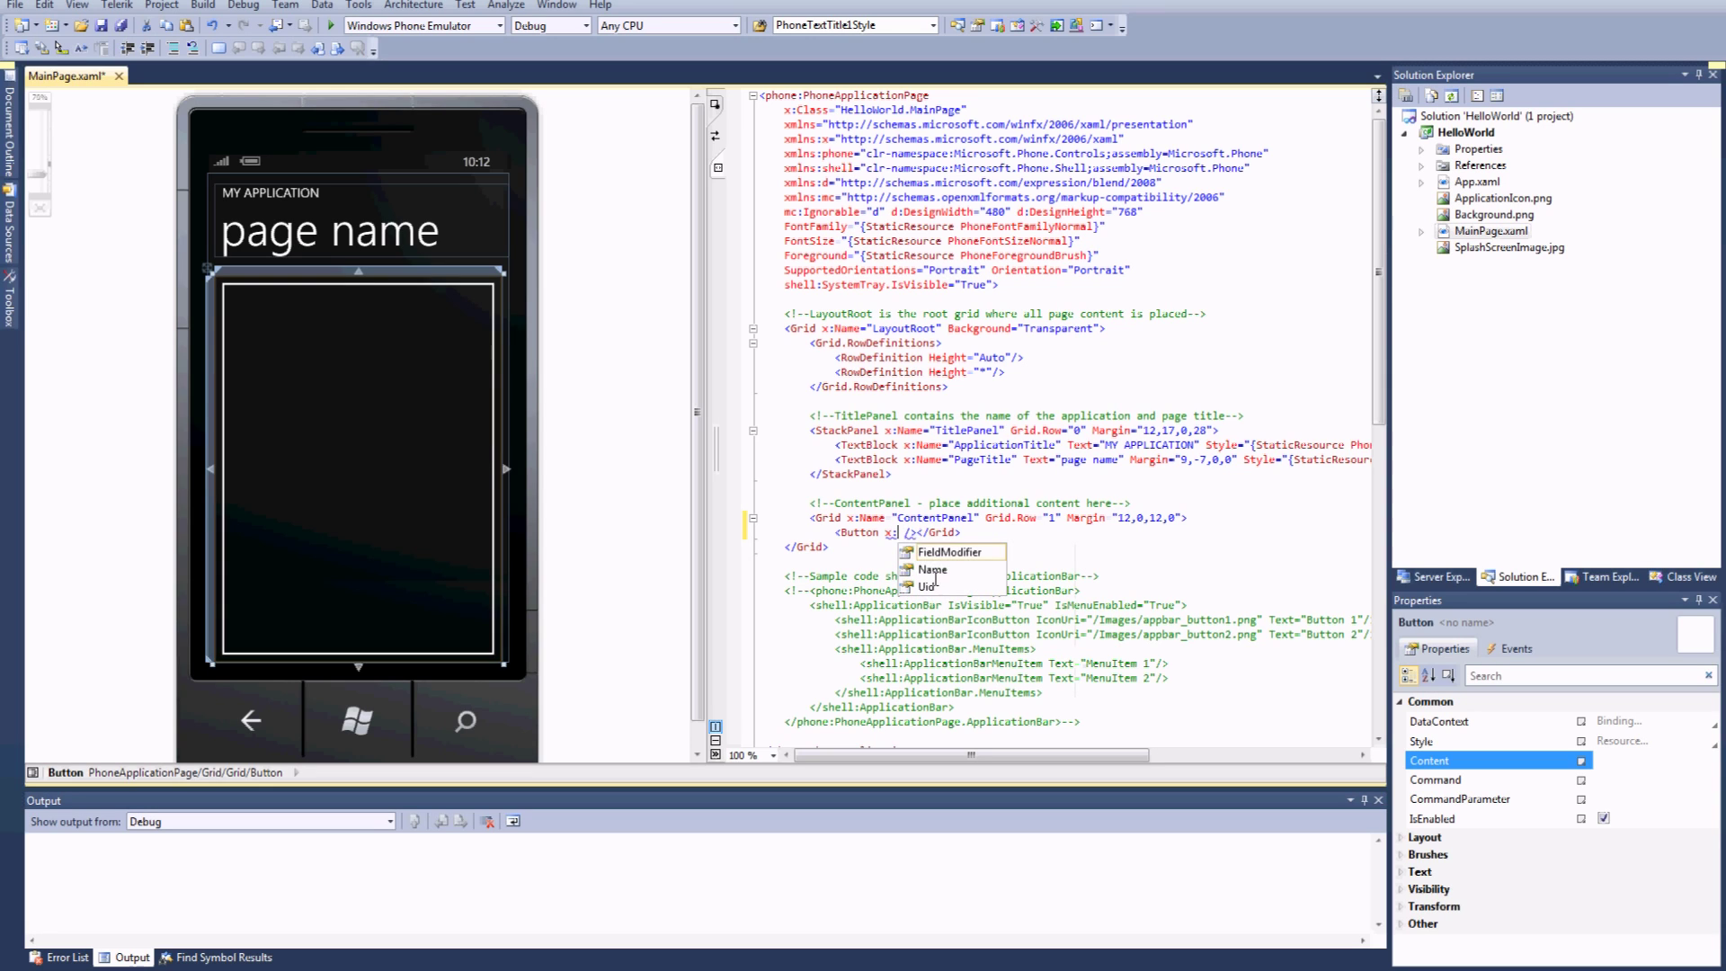
text(N)
key(Return)
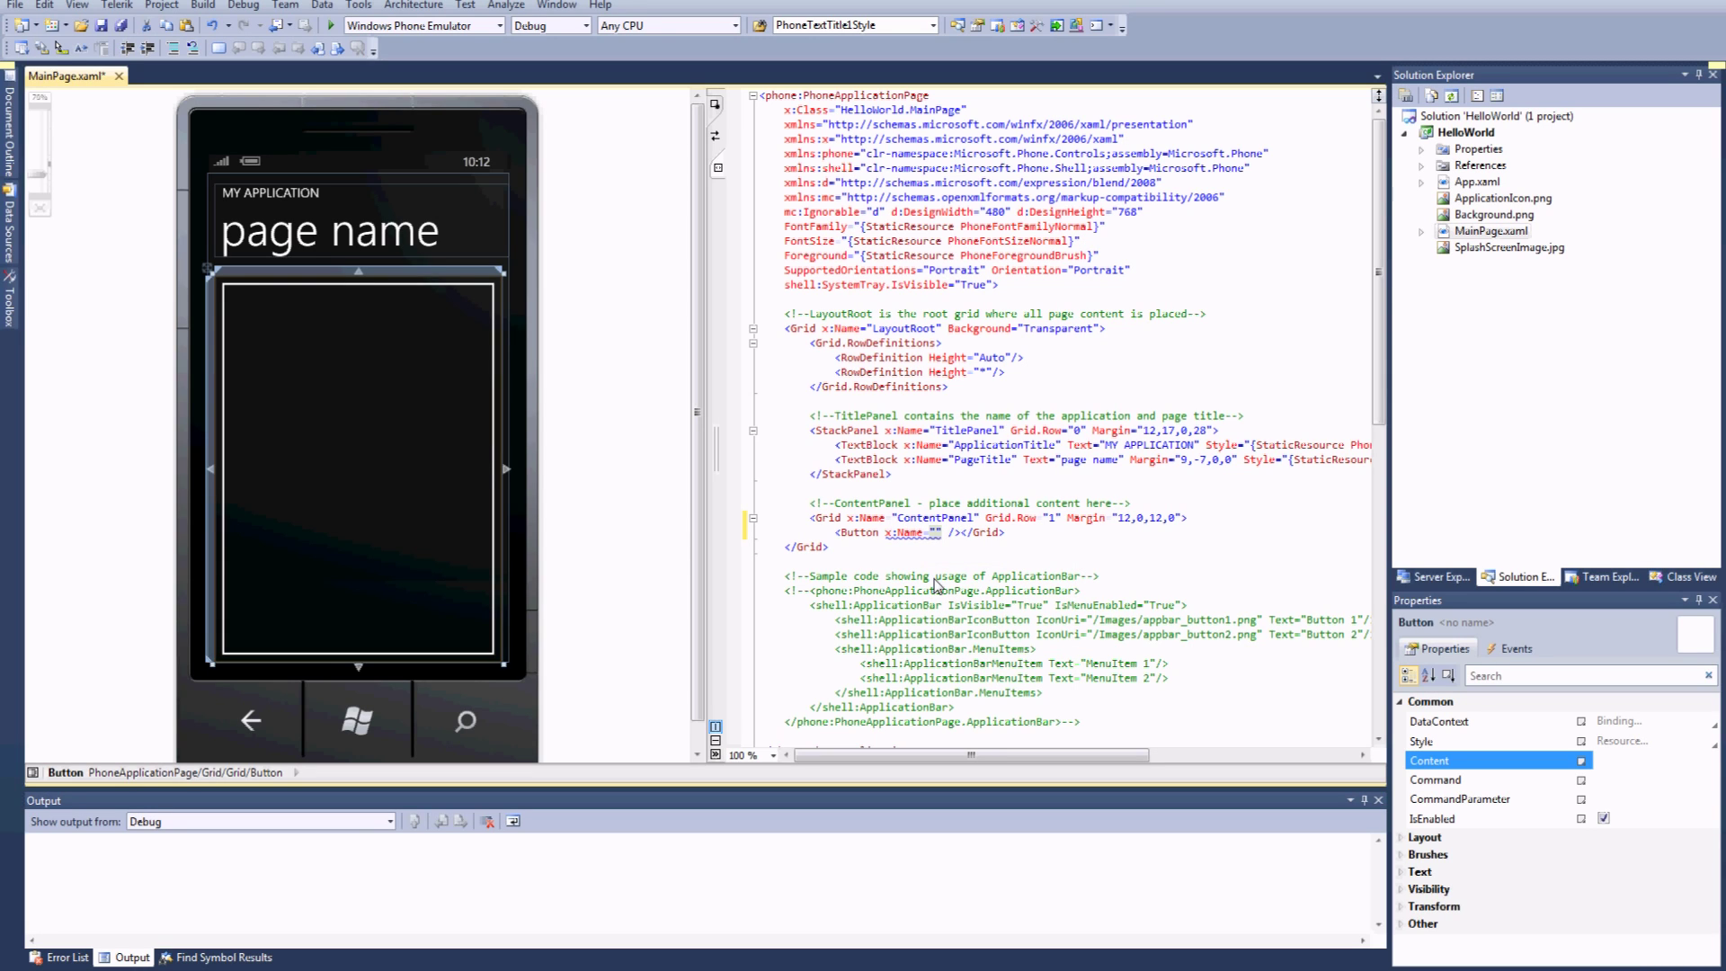
text(bt)
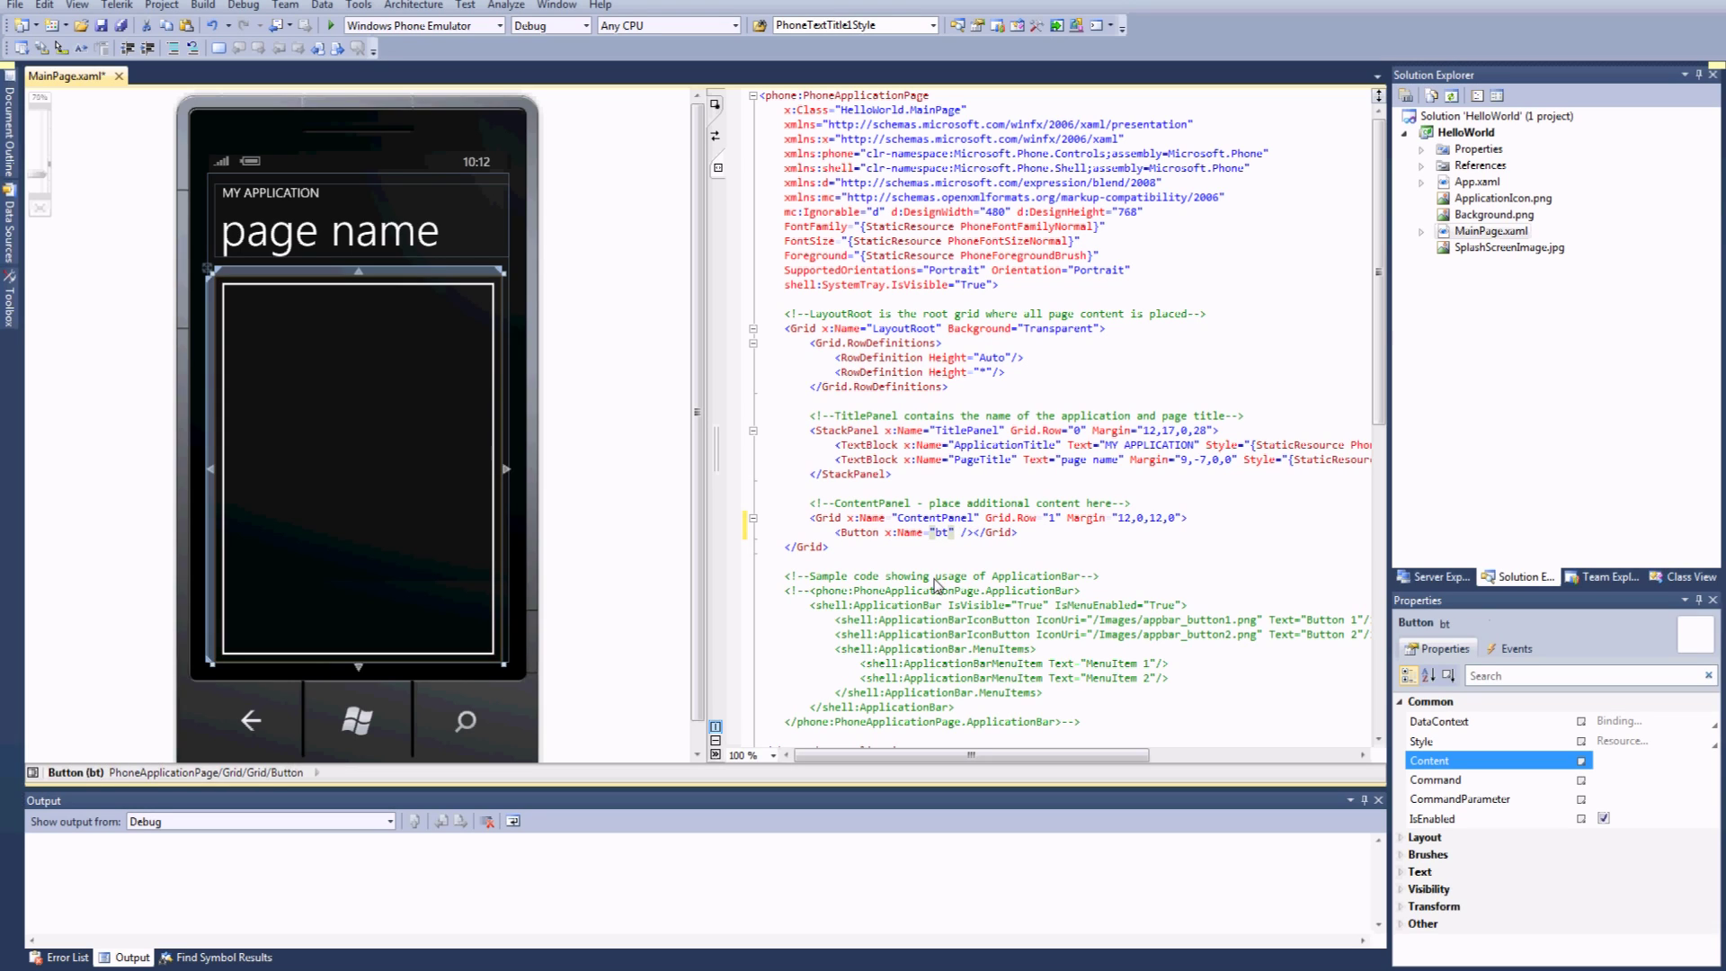
text(_hello)
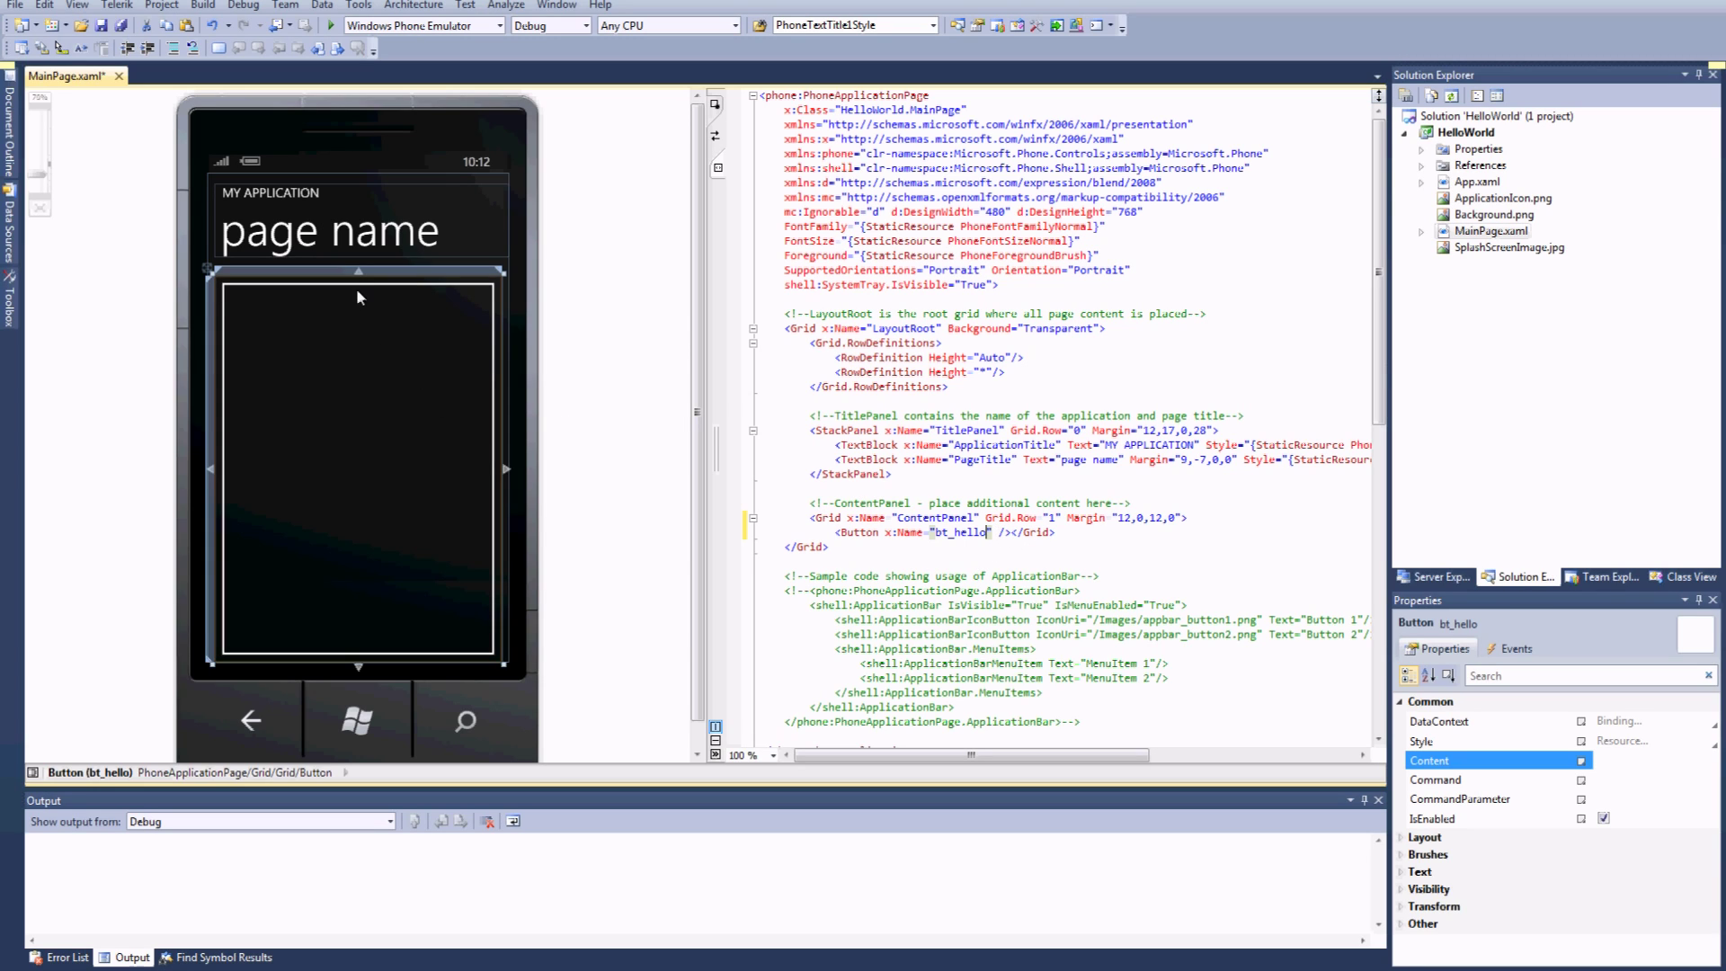
drag(357, 283, 381, 522)
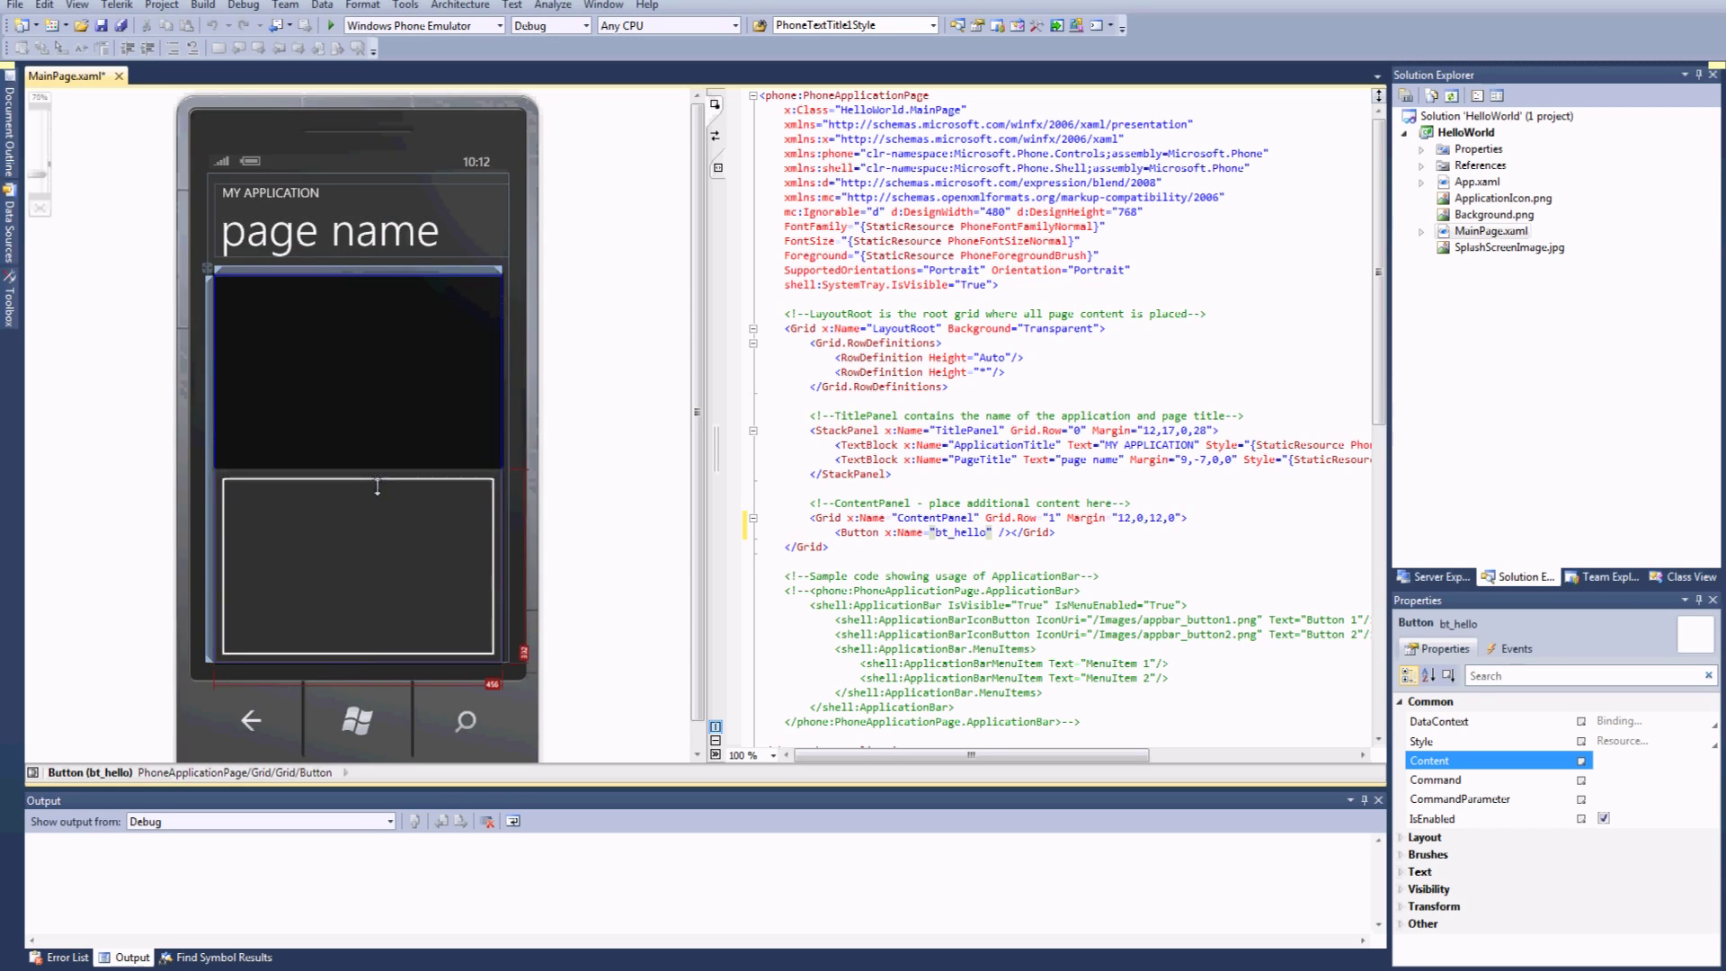
drag(359, 655, 360, 618)
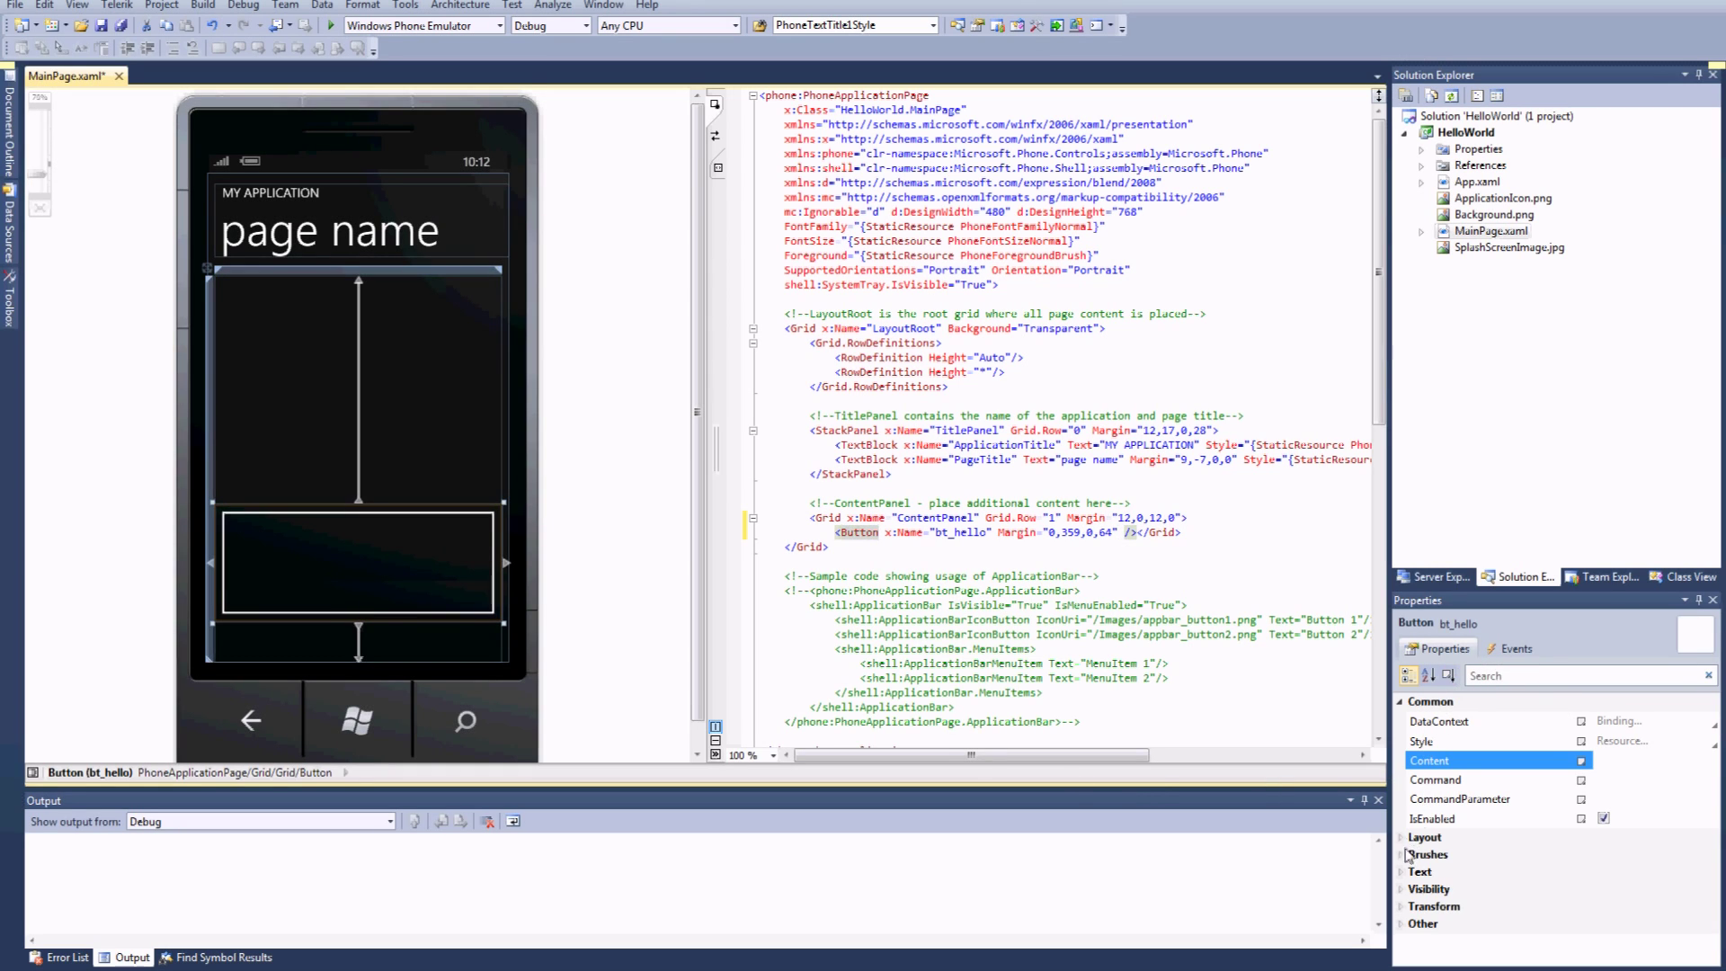
click(1409, 878)
scroll(1443, 877, down, 2)
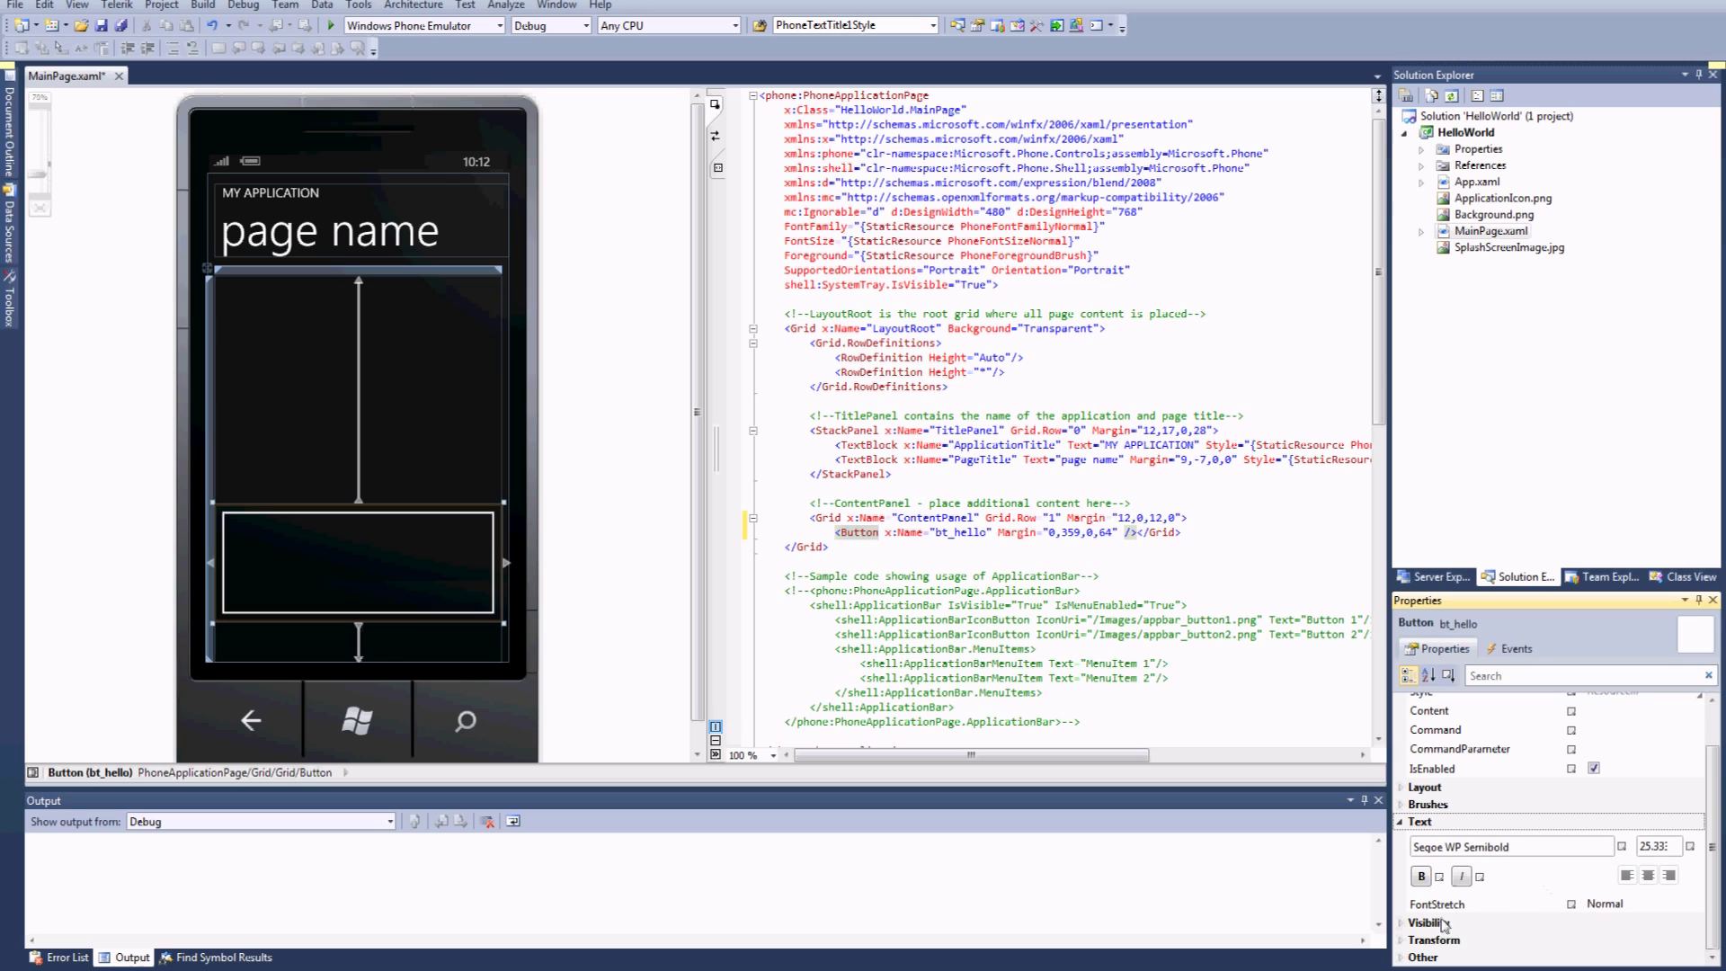
click(1408, 922)
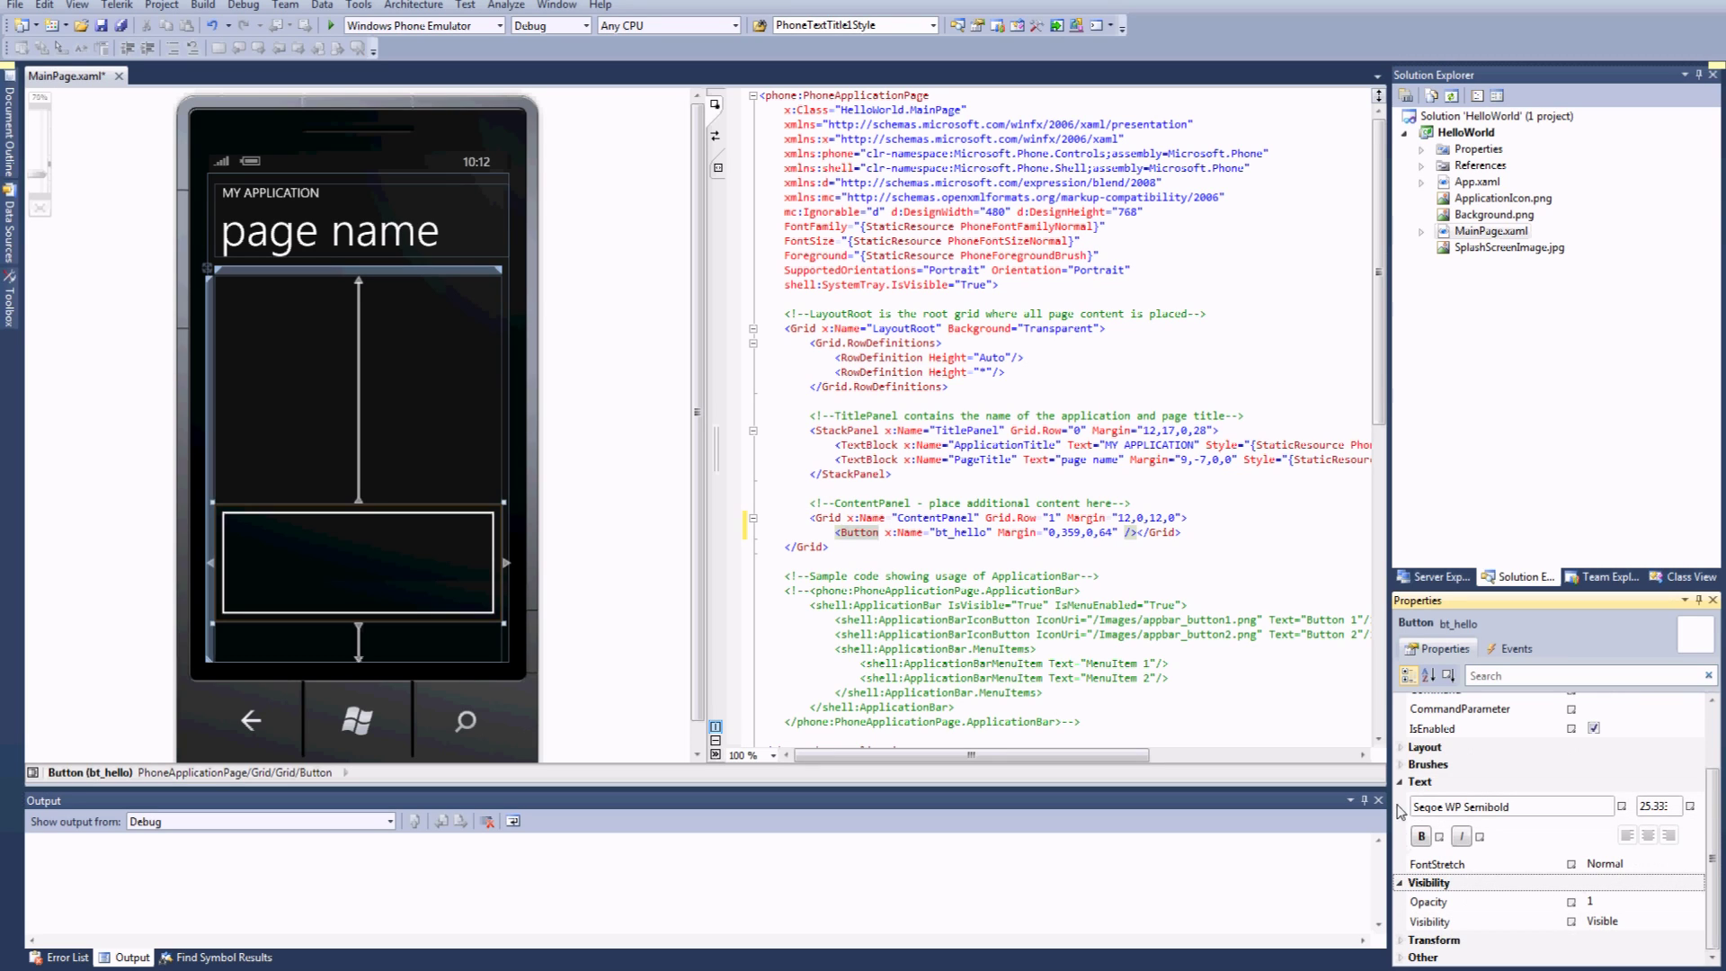
click(1484, 806)
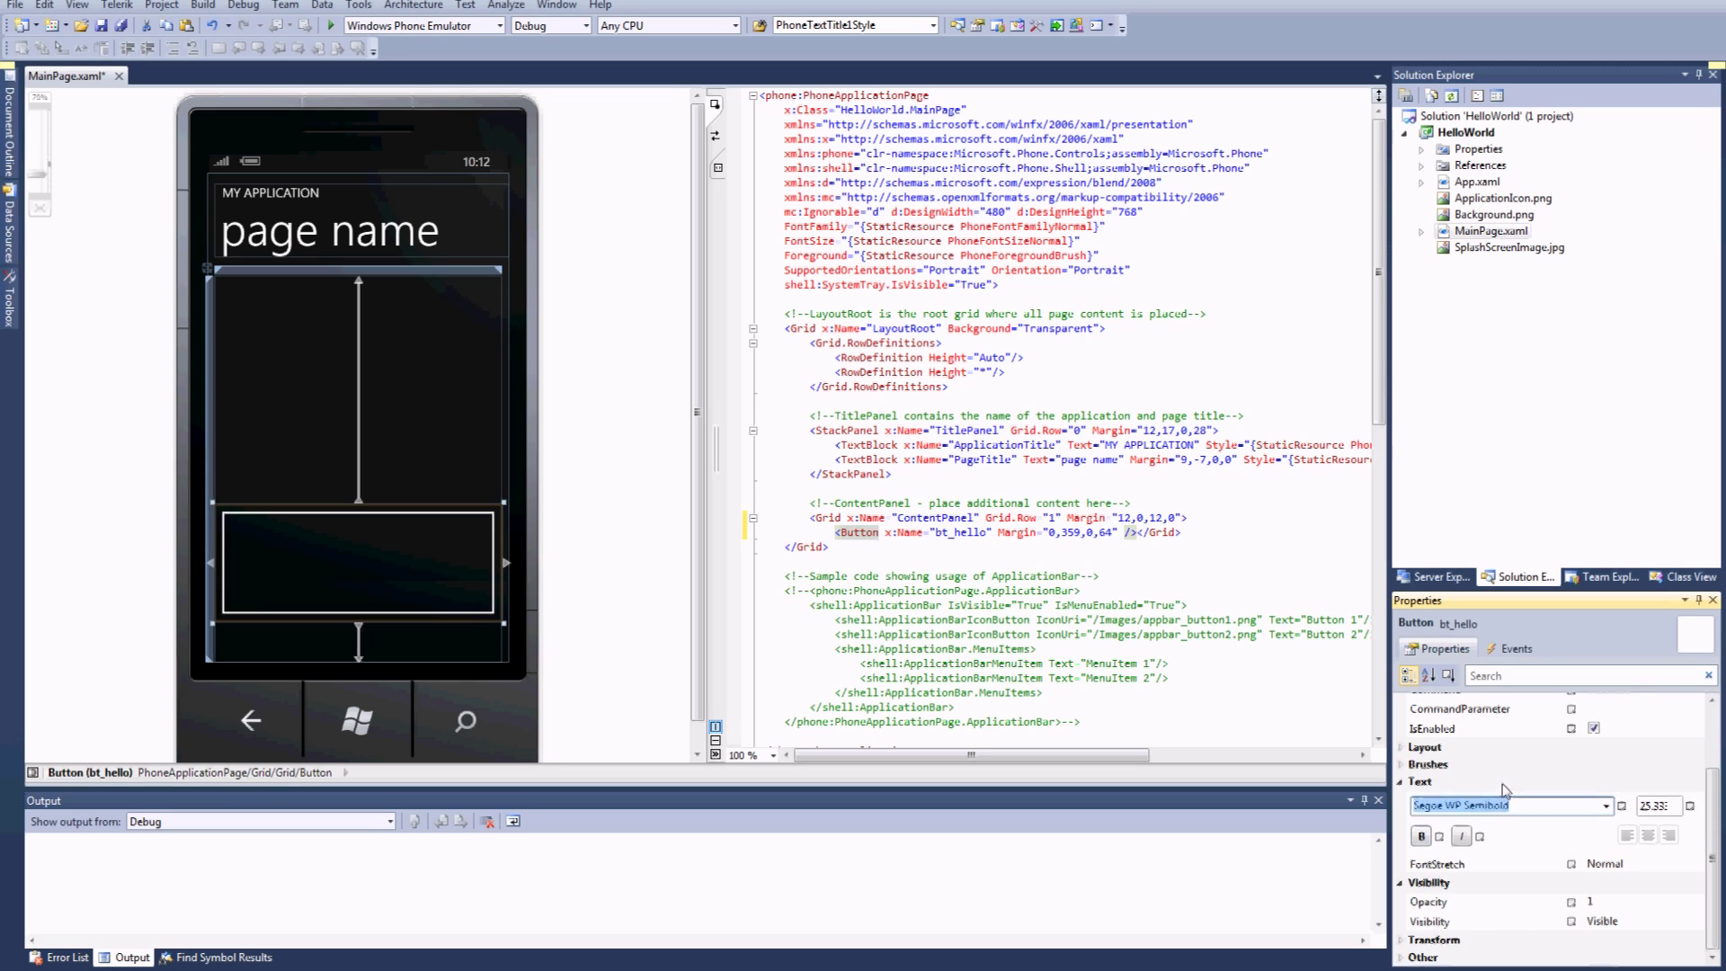
scroll(1508, 791, up, 2)
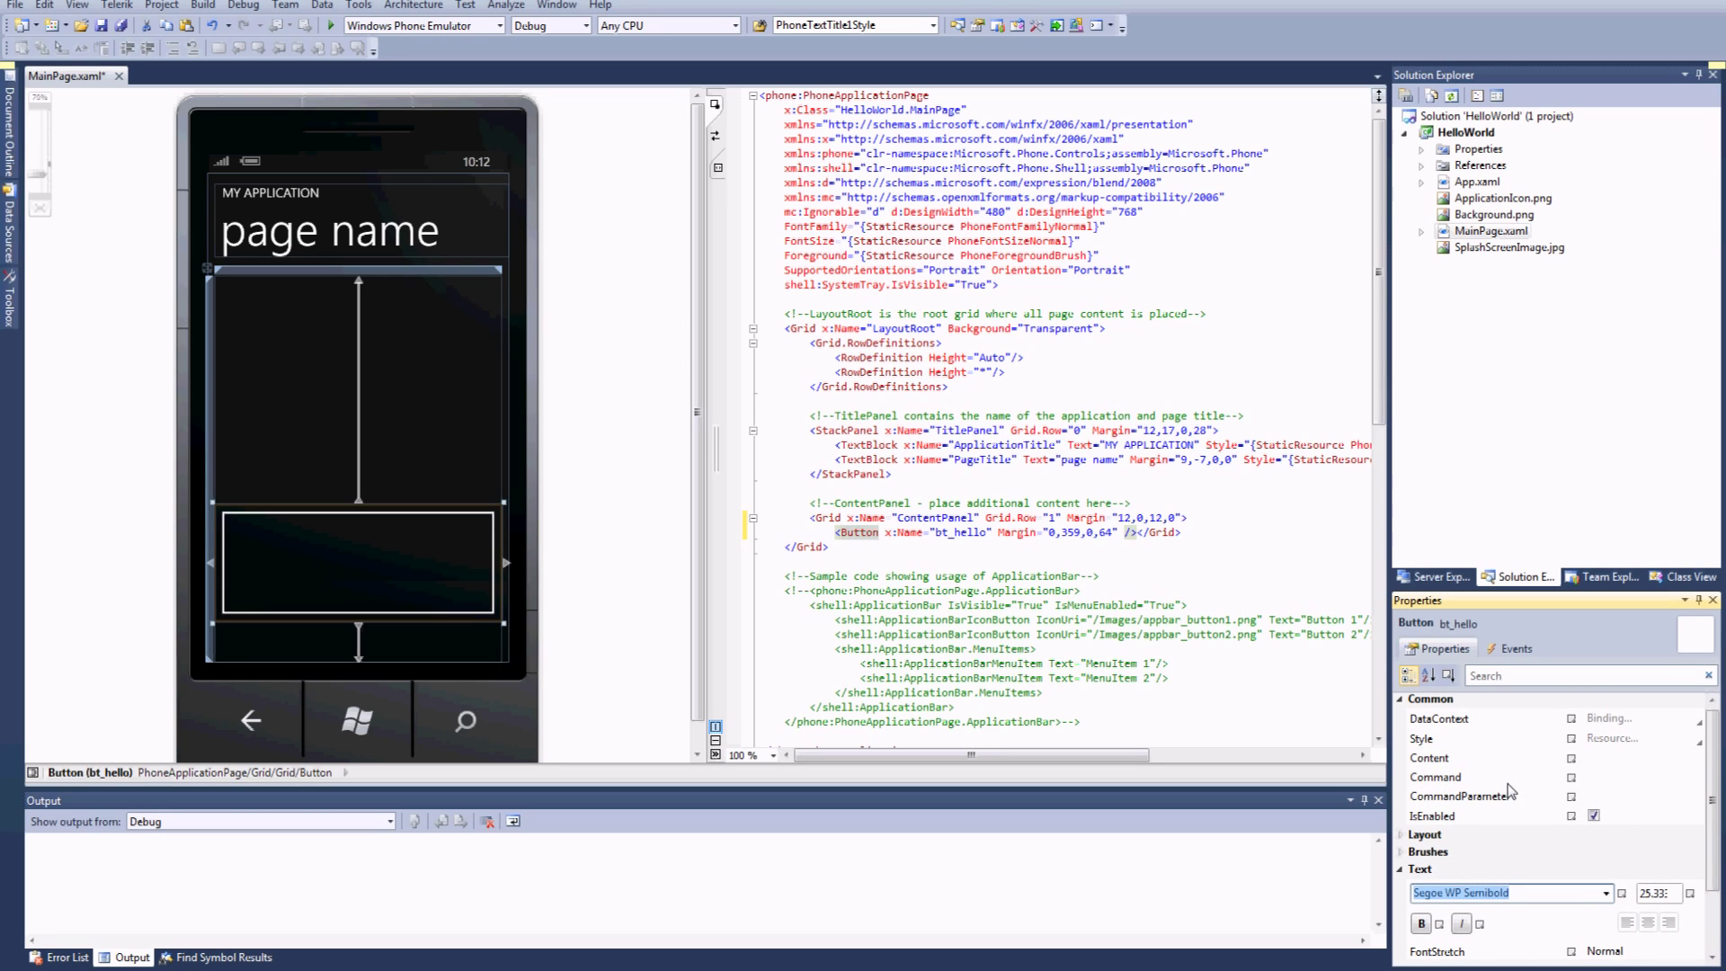
- Set the button's Content property to 'Hello World !' in Properties
click(1601, 763)
text(He)
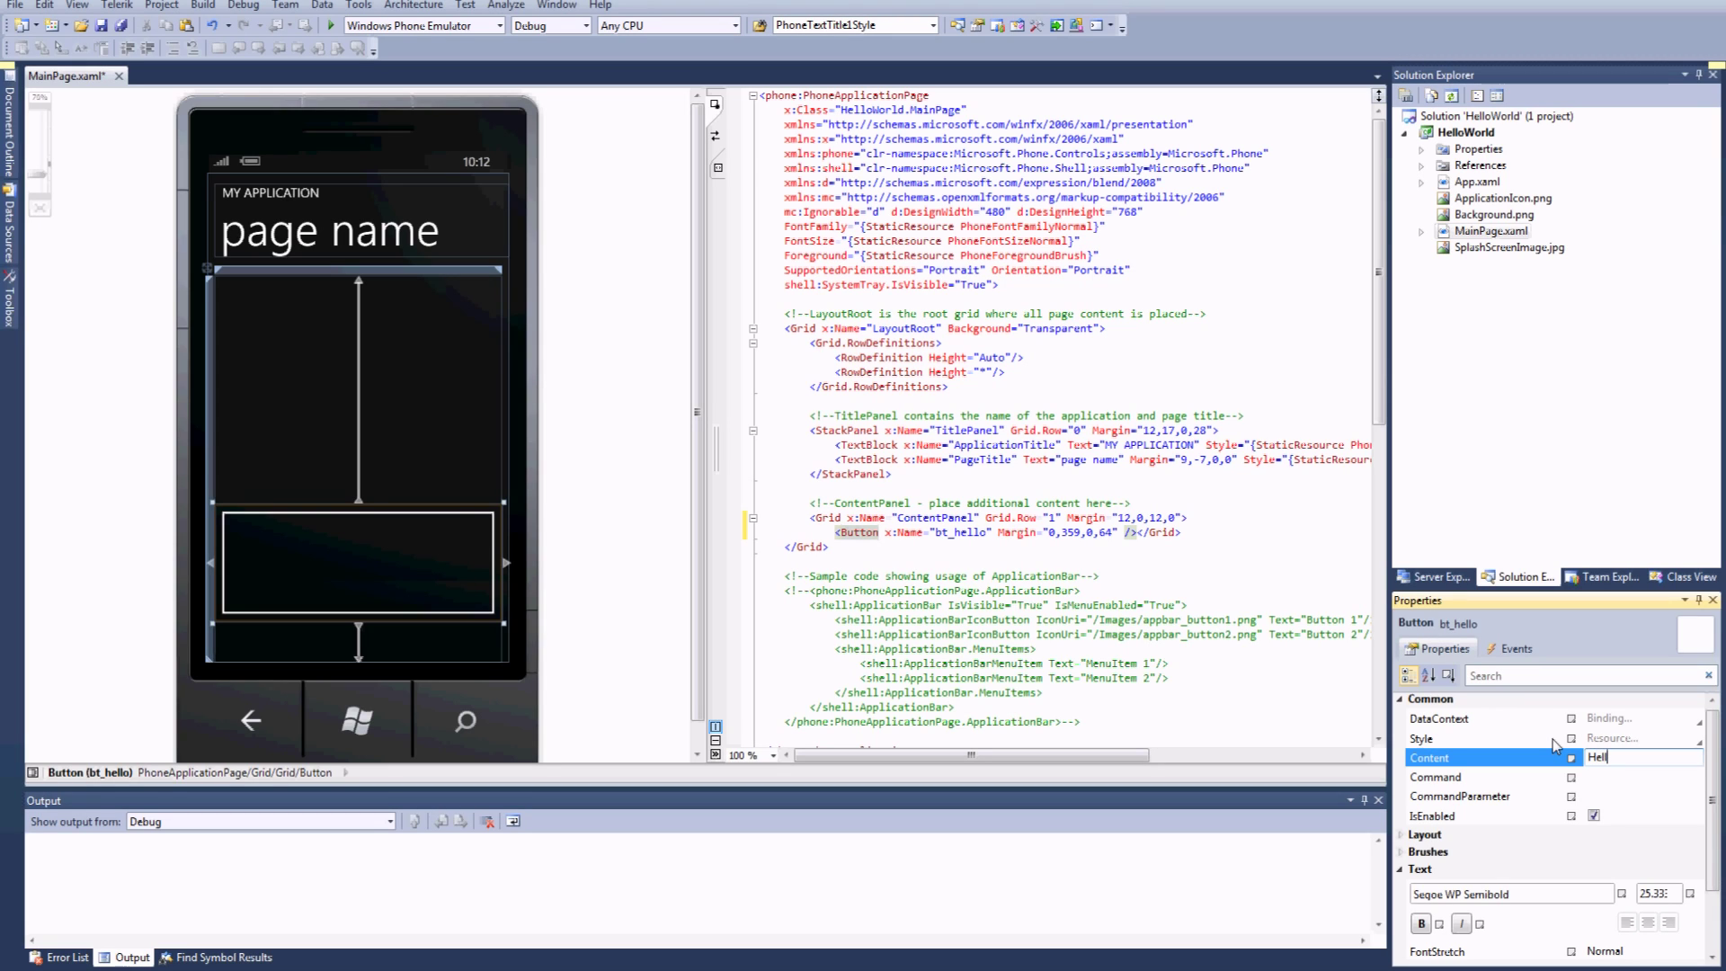
text(lo W)
text(orld !)
key(Return)
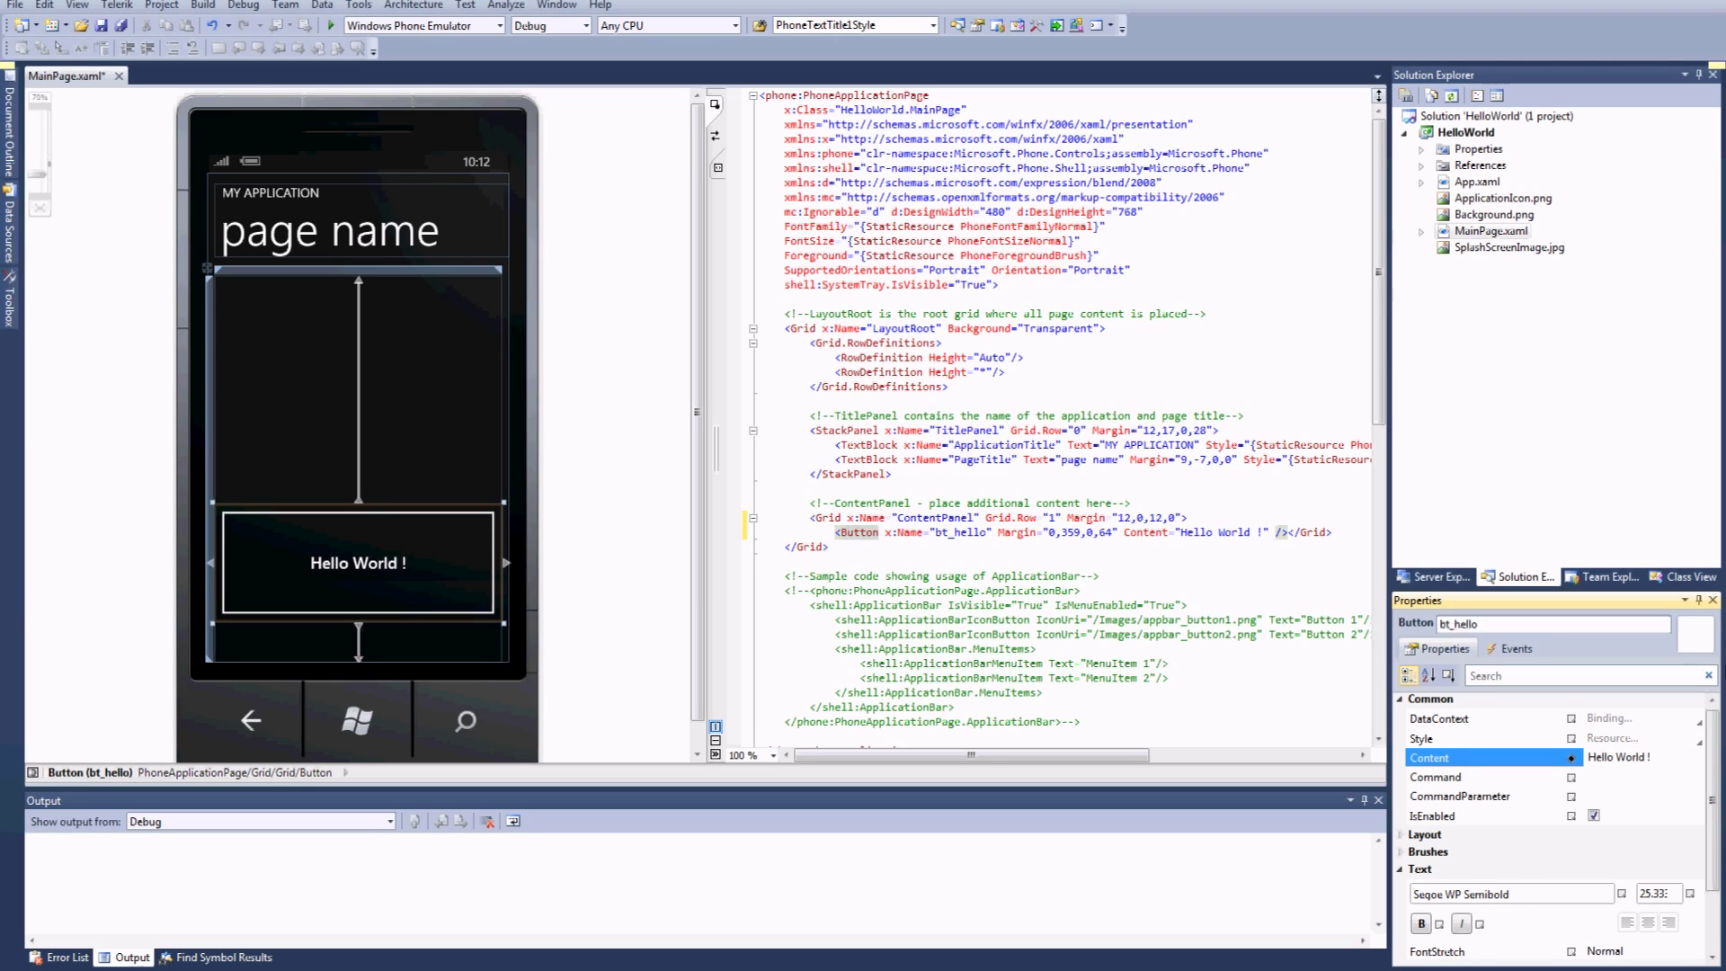
scroll(1706, 702, down, 2)
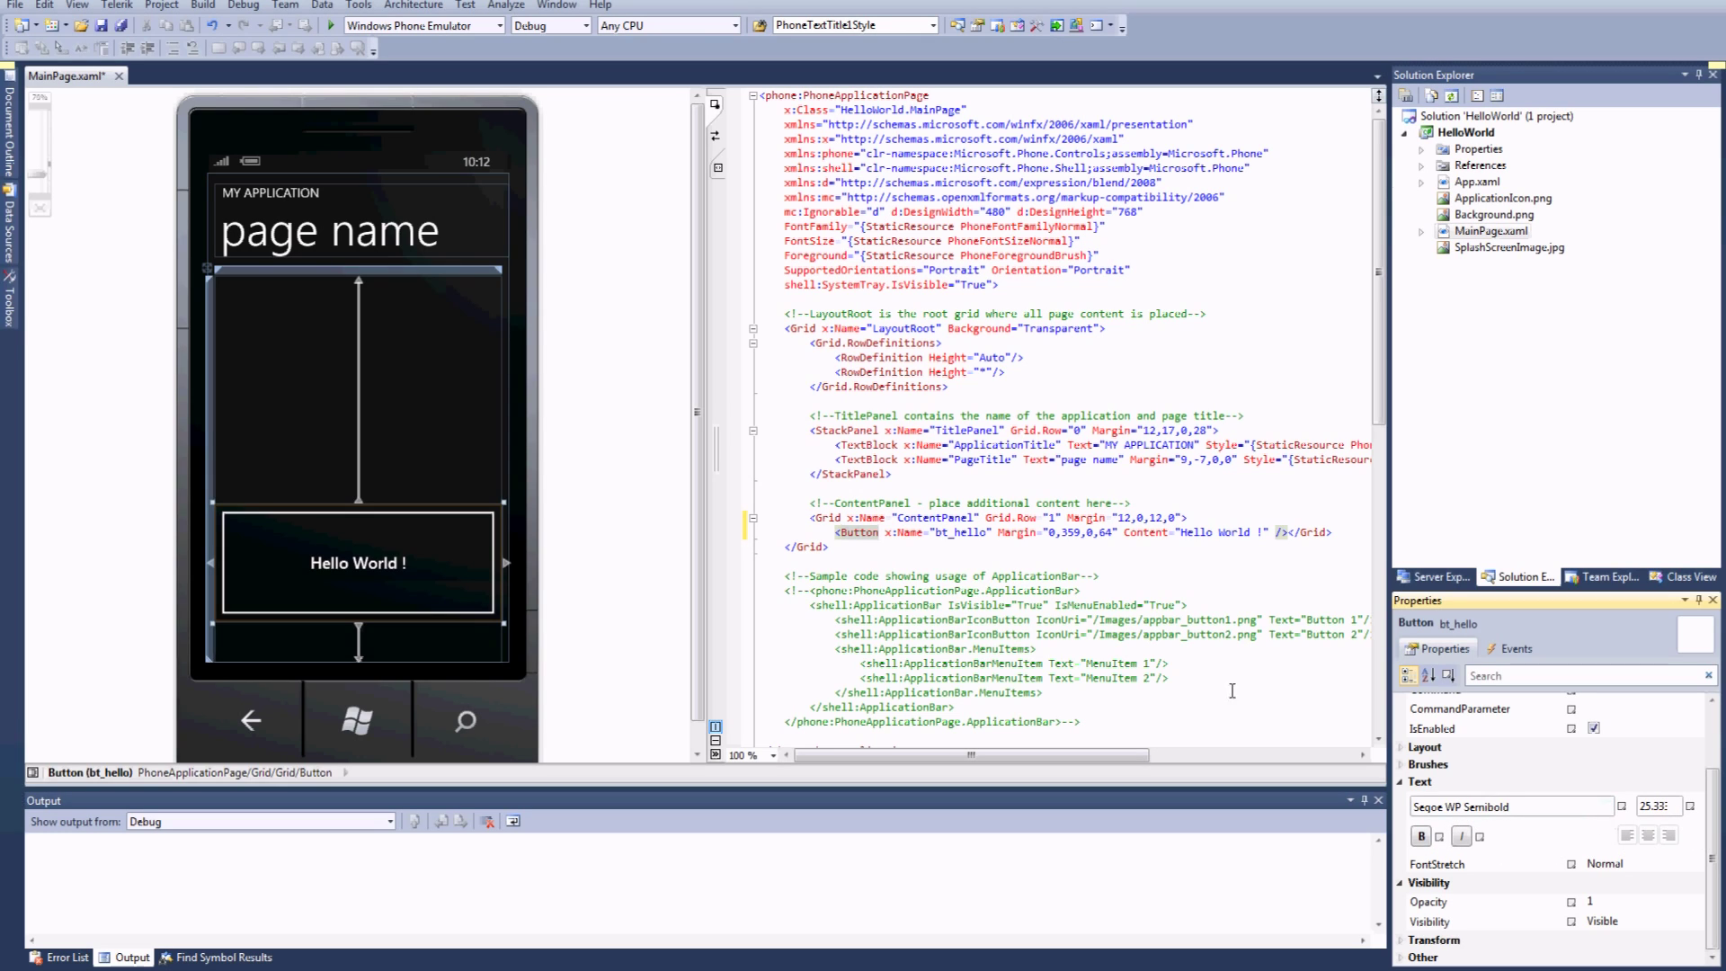
- Add a blank line in ContentPanel and place an enlarged TextBlock above the button
click(1196, 517)
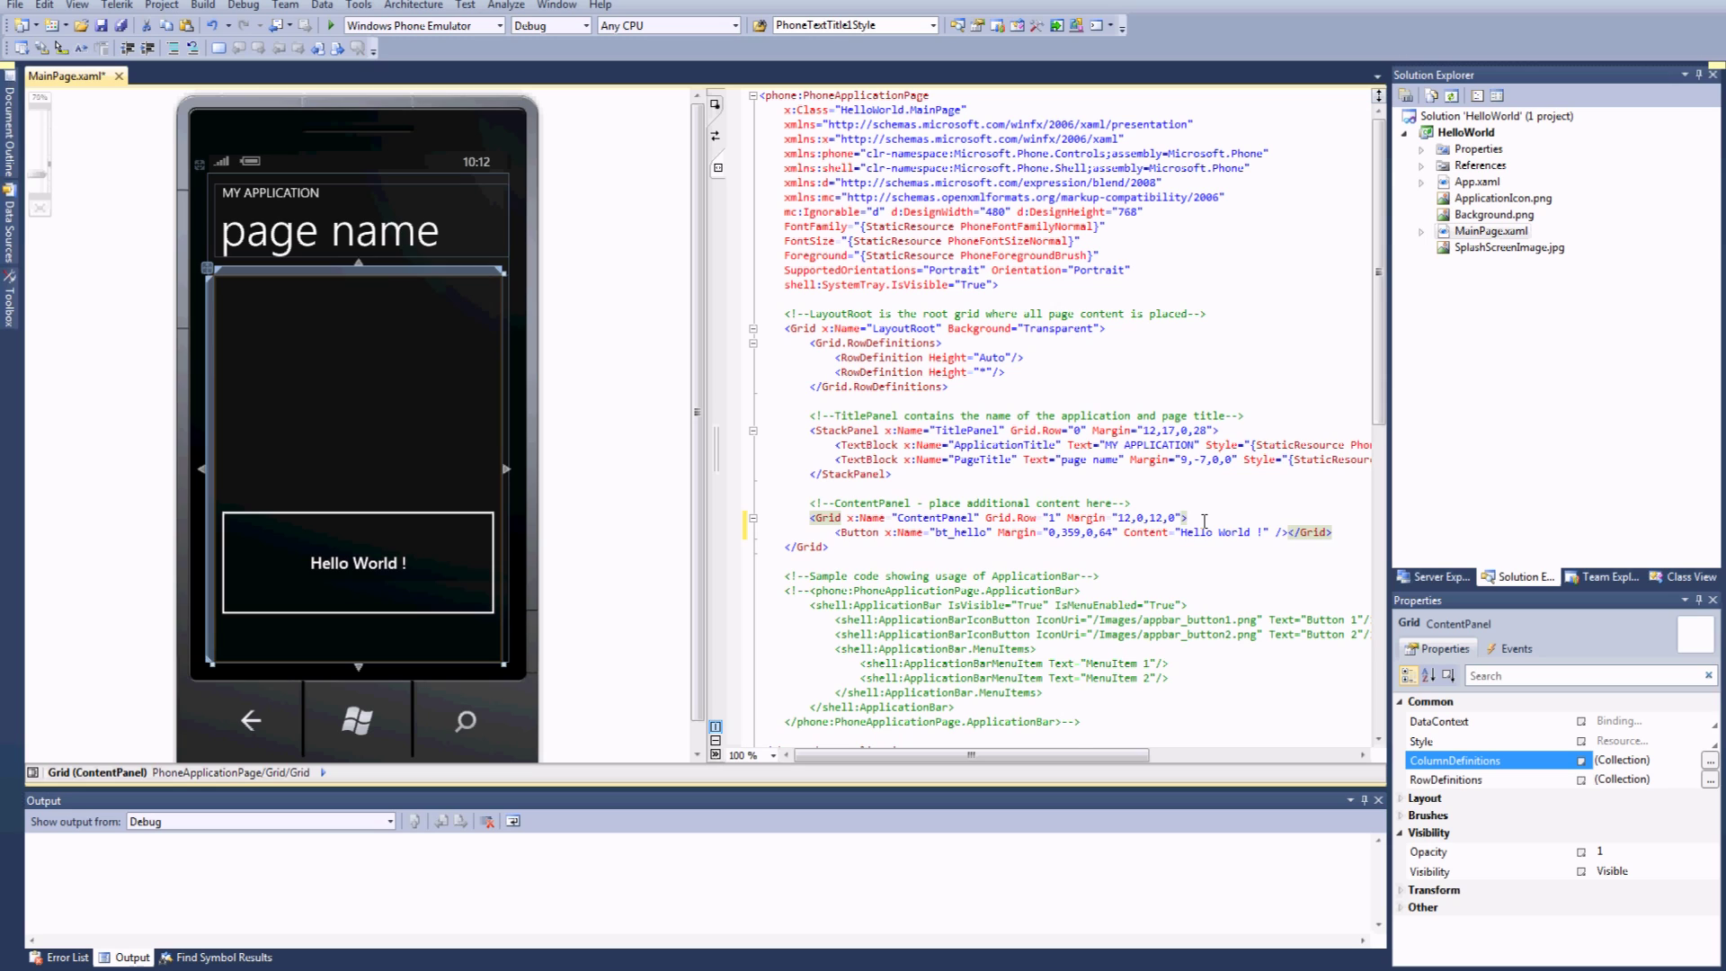
key(Return)
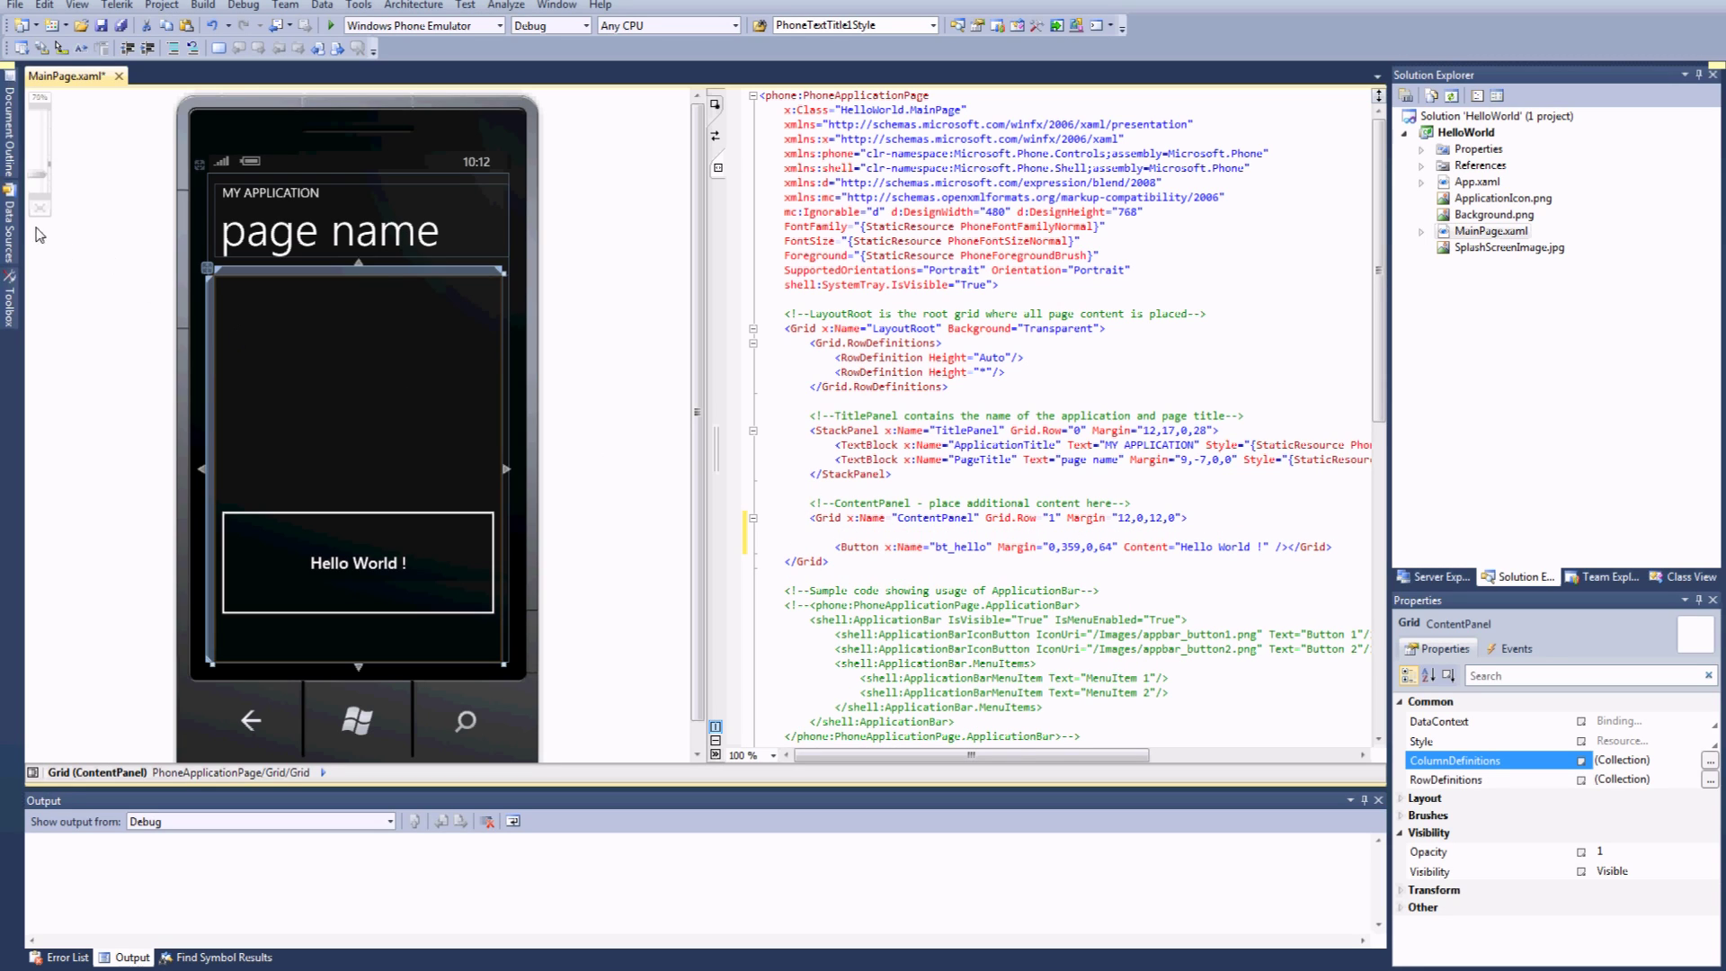
click(14, 287)
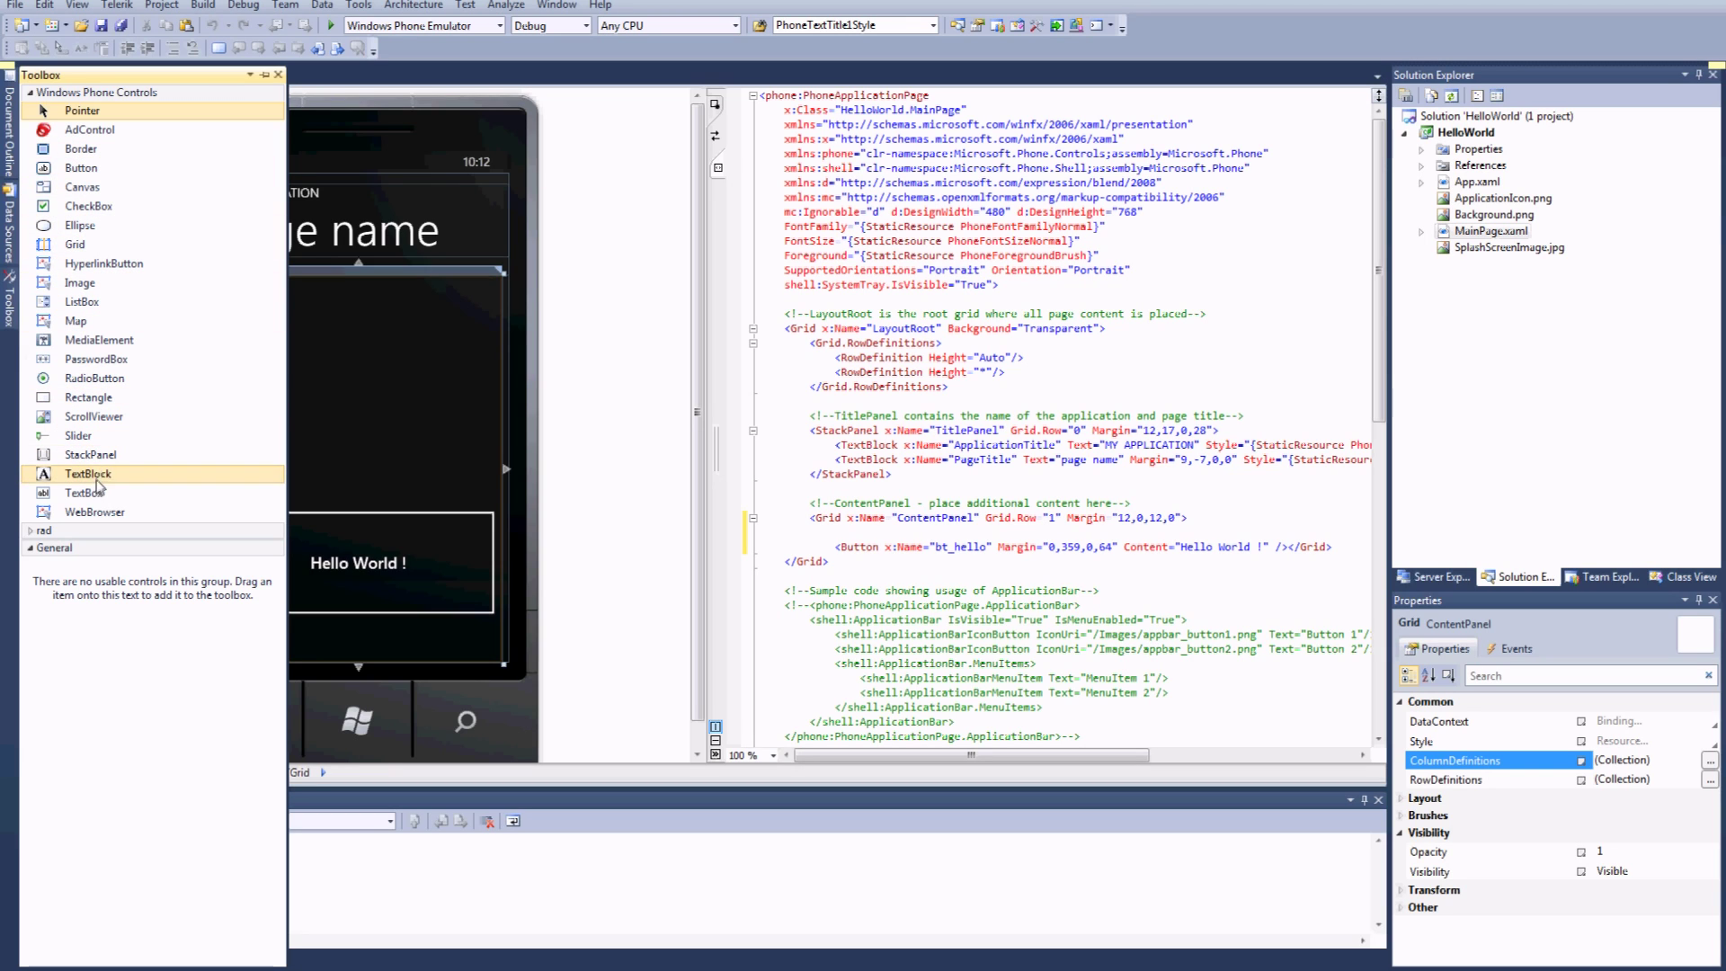
mouse_move(98, 481)
mouse_down()
mouse_move(199, 449)
mouse_move(317, 357)
mouse_move(443, 460)
mouse_up()
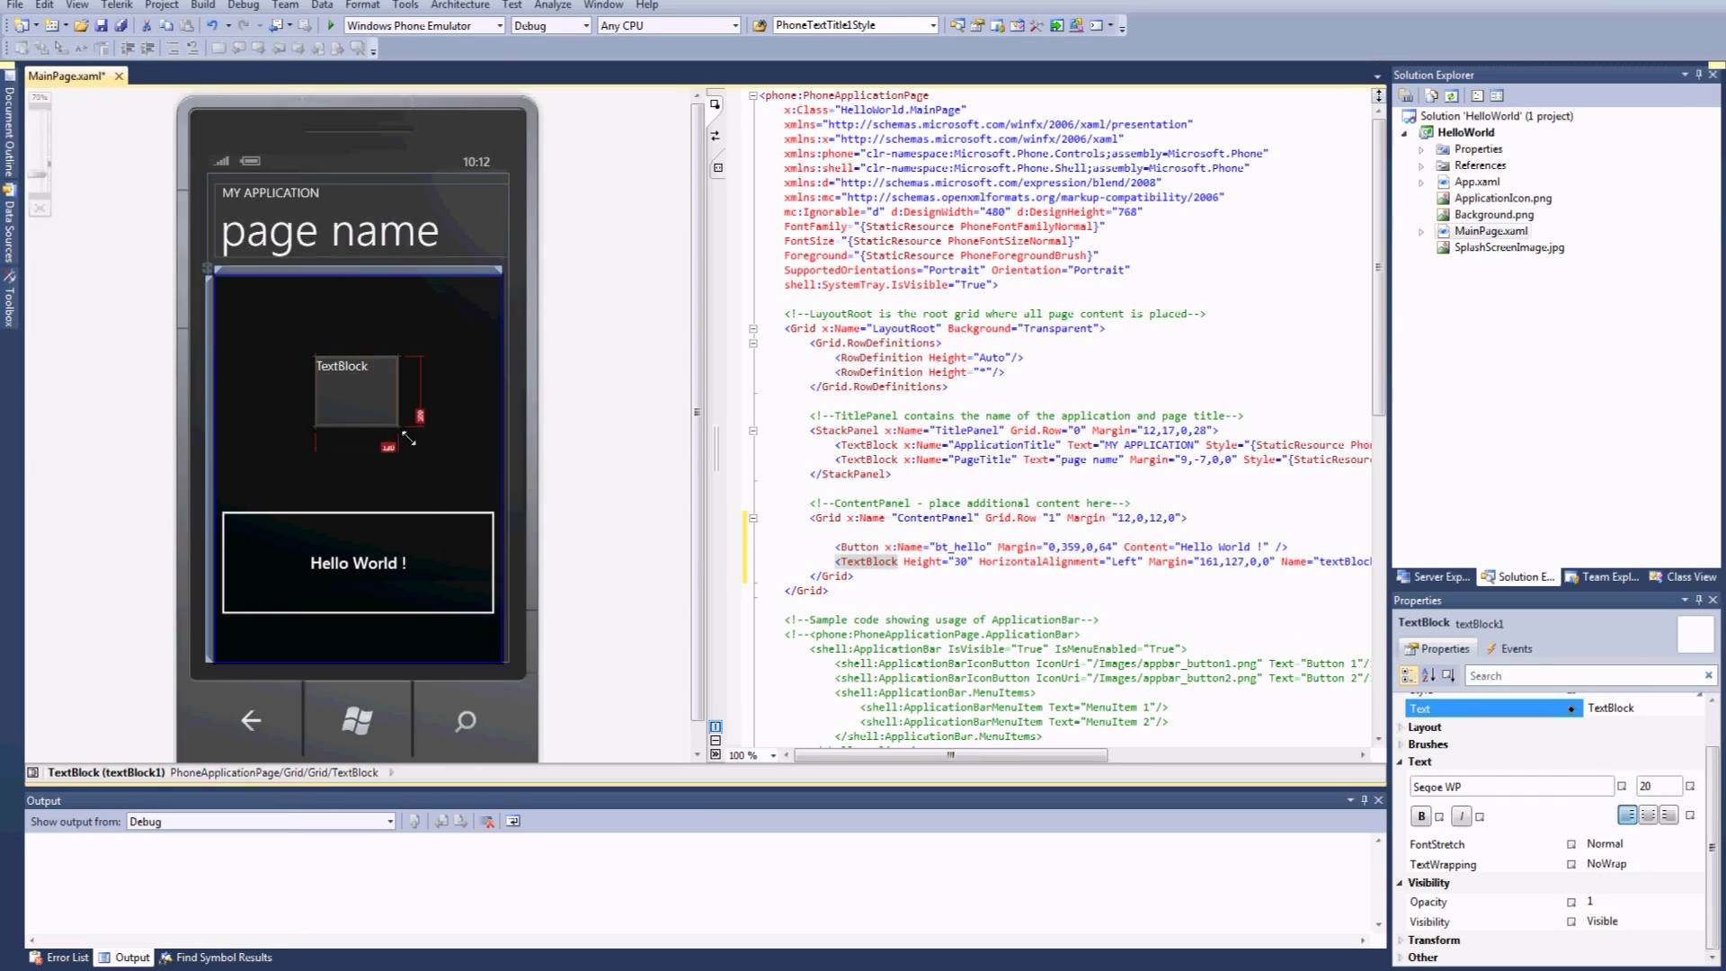
drag(317, 354, 251, 325)
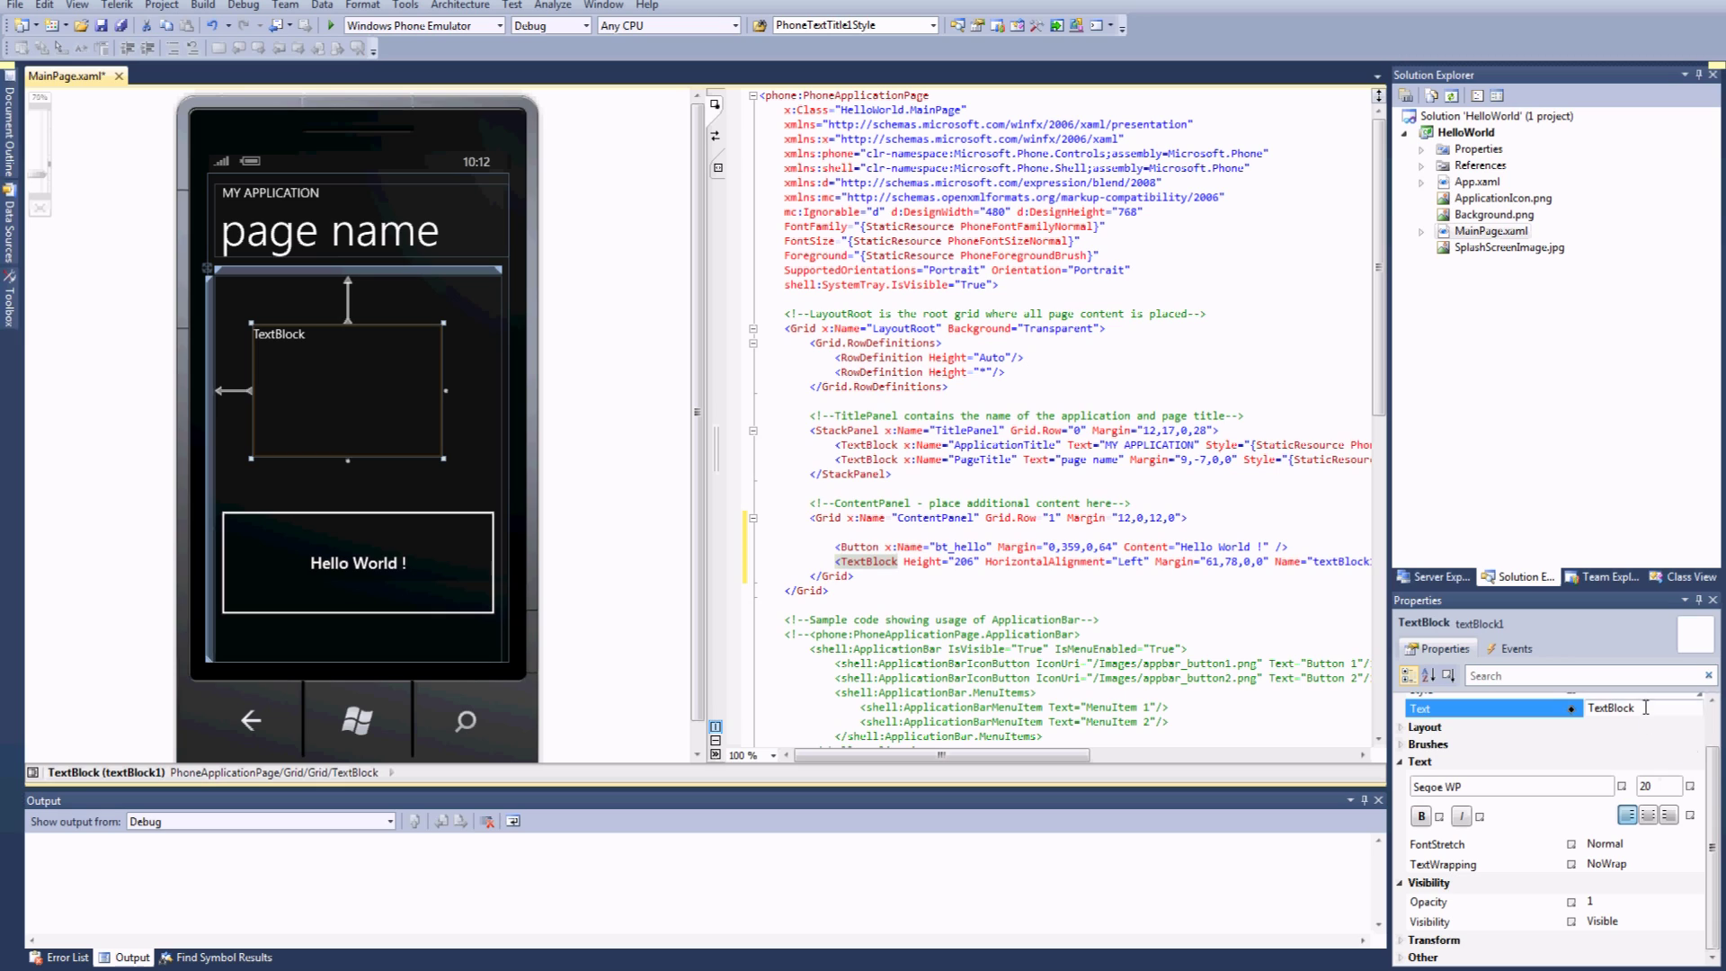
scroll(1643, 728, up, 2)
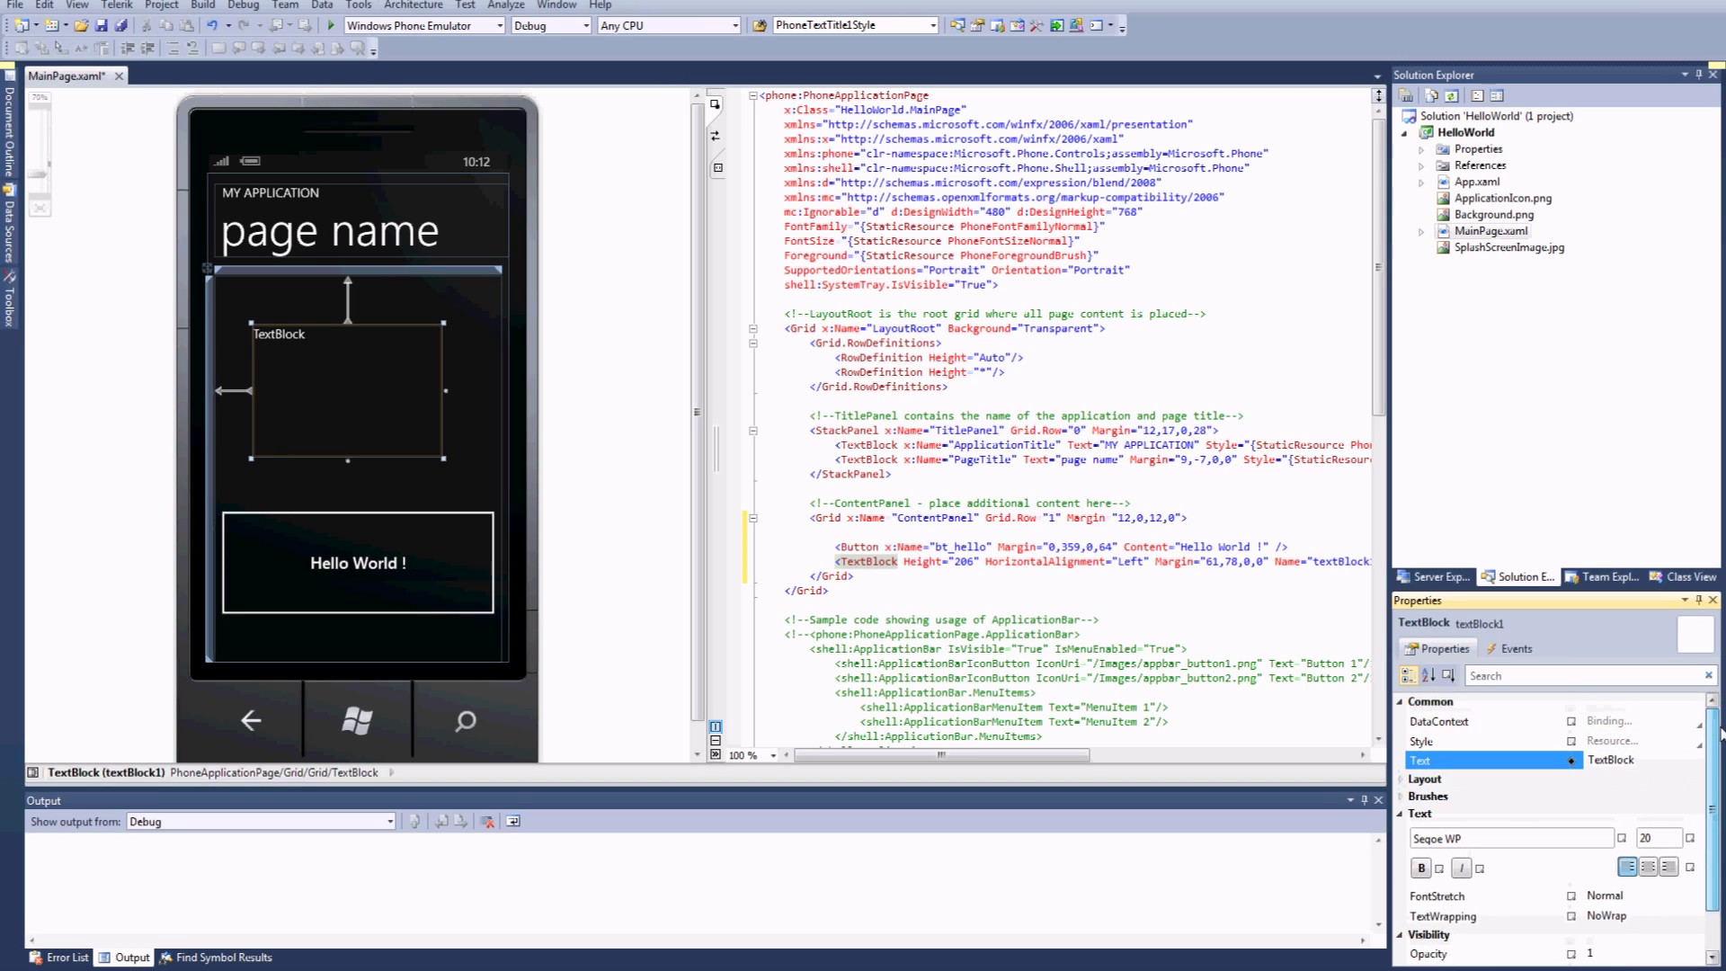
- Clear the TextBlock's default Text value so it is empty
click(1640, 766)
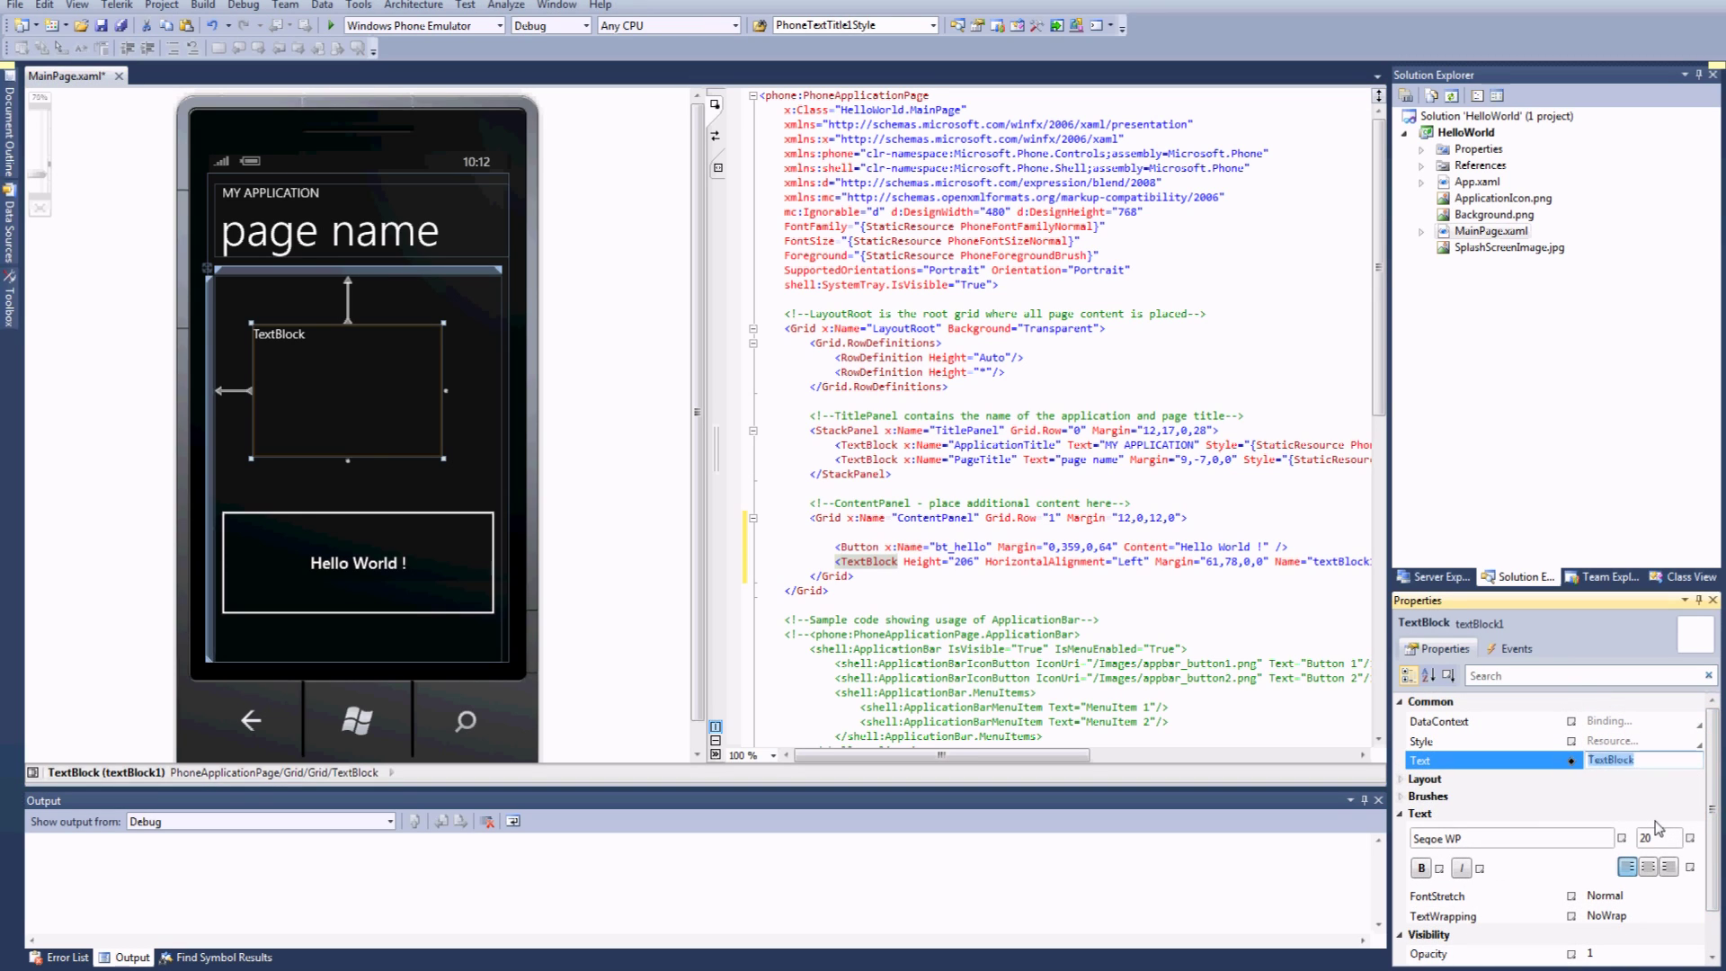
key(BackSpace)
click(981, 594)
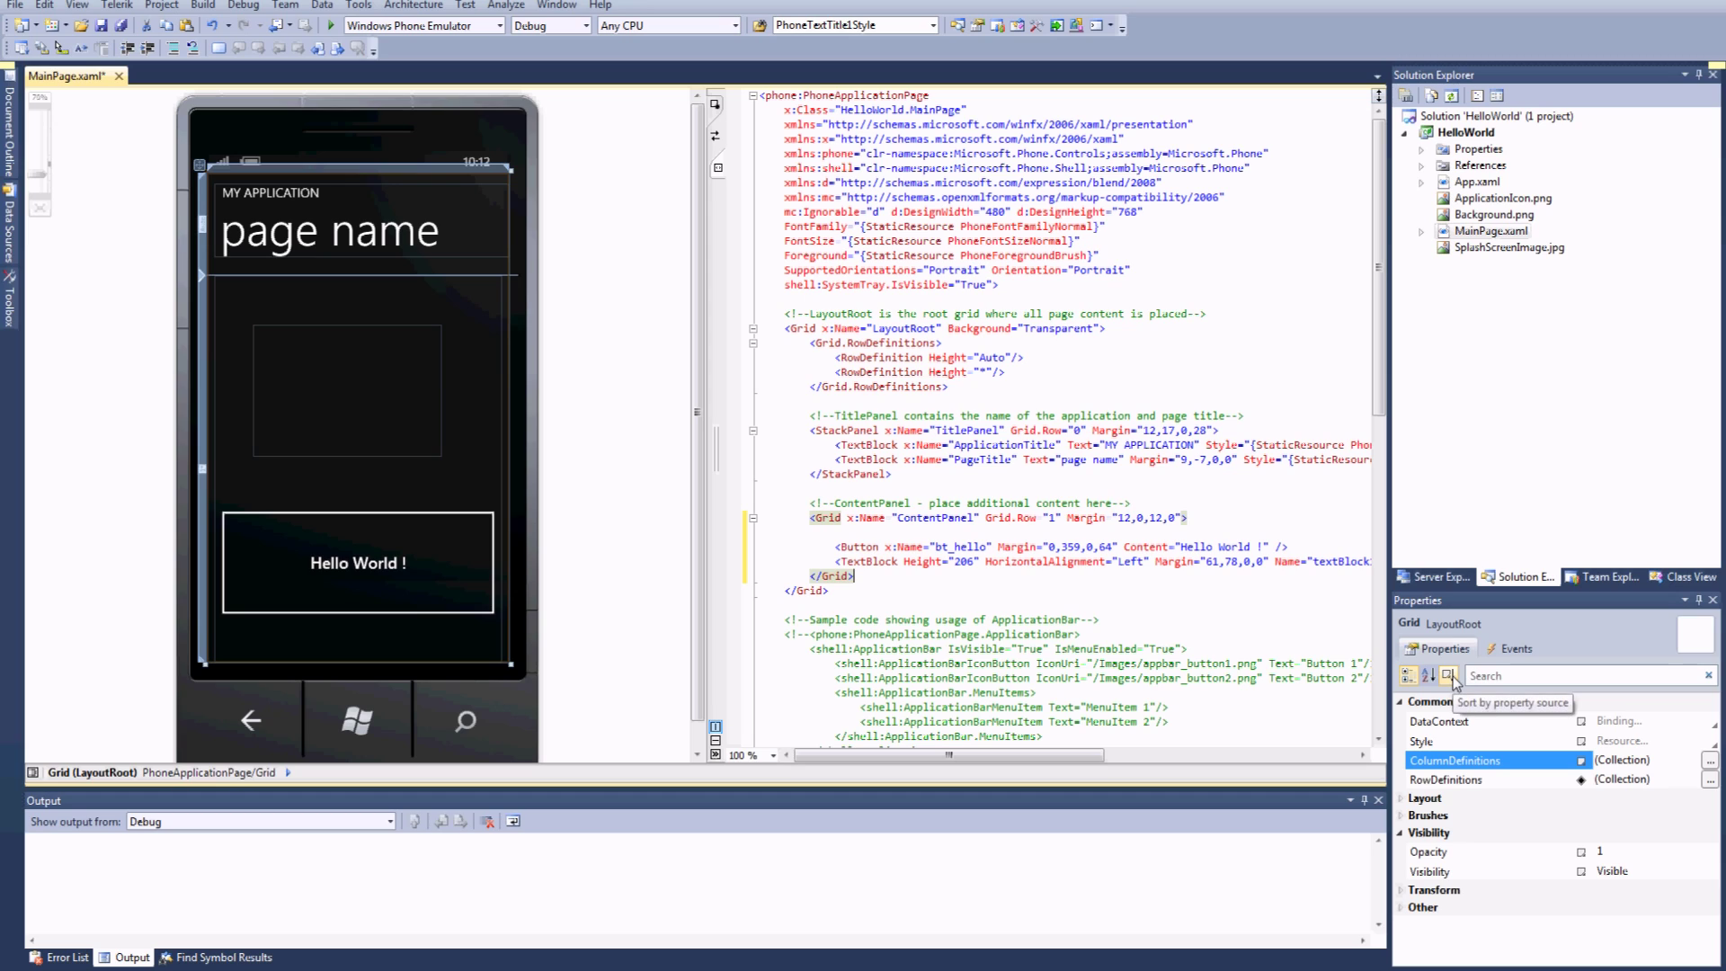
- Rename the empty TextBlock from textBlock1 to tb_hello in Properties
click(882, 564)
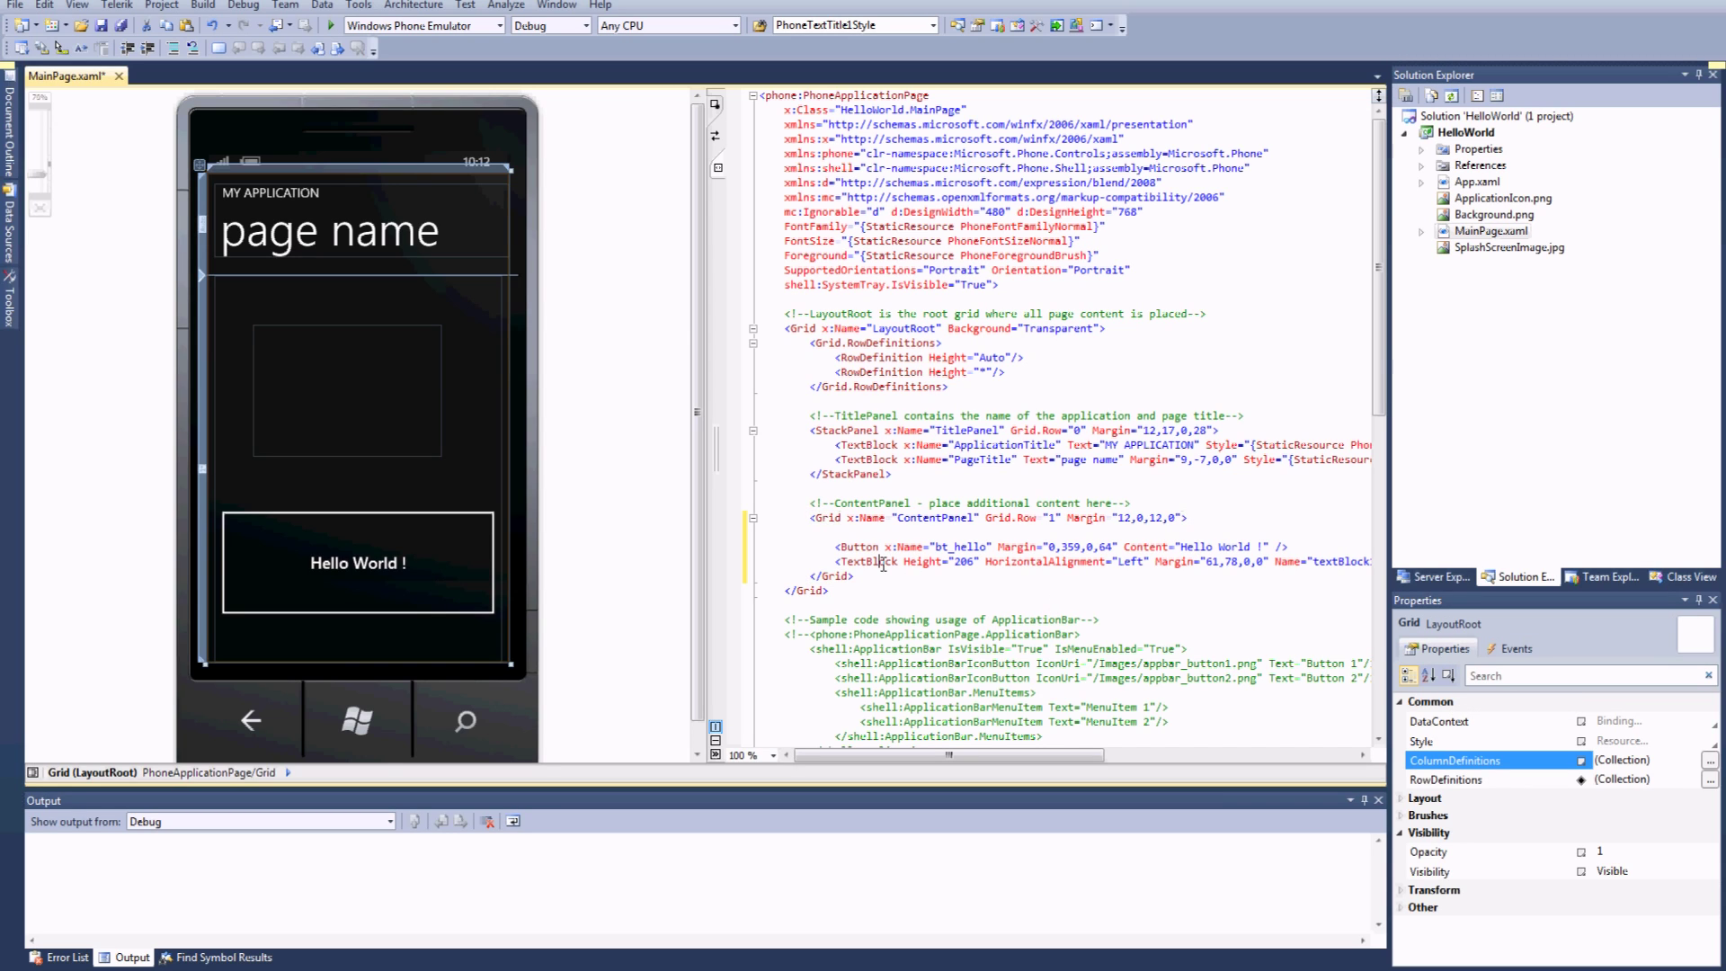
click(841, 565)
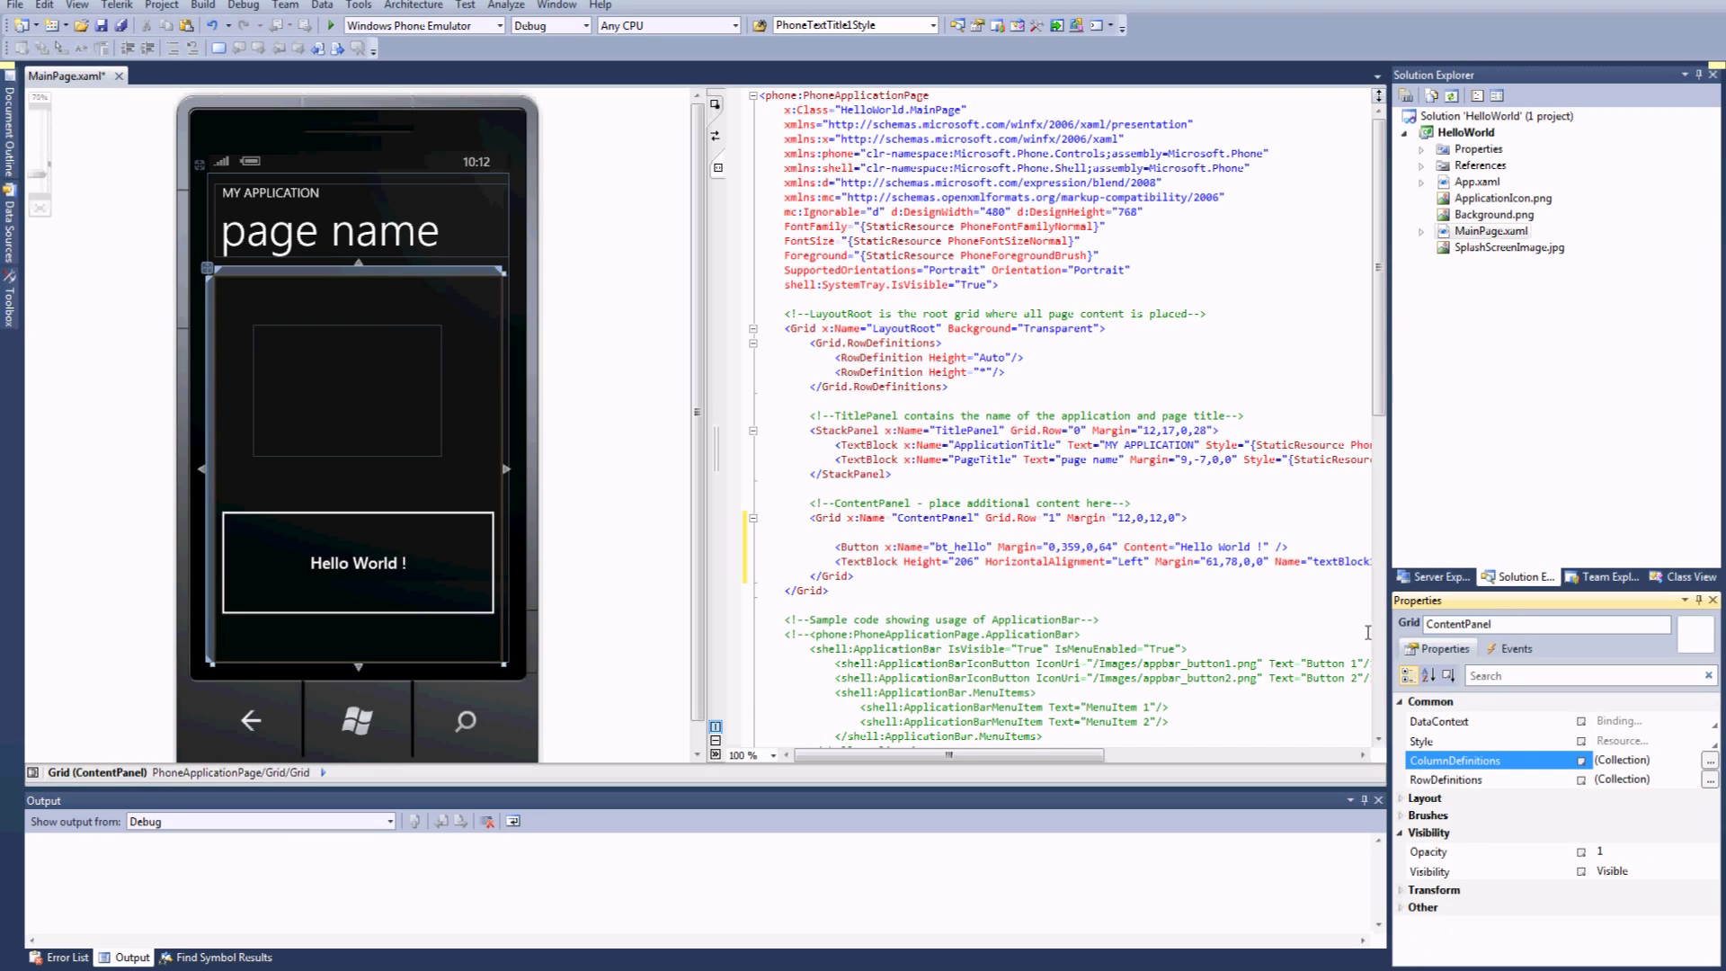
click(868, 563)
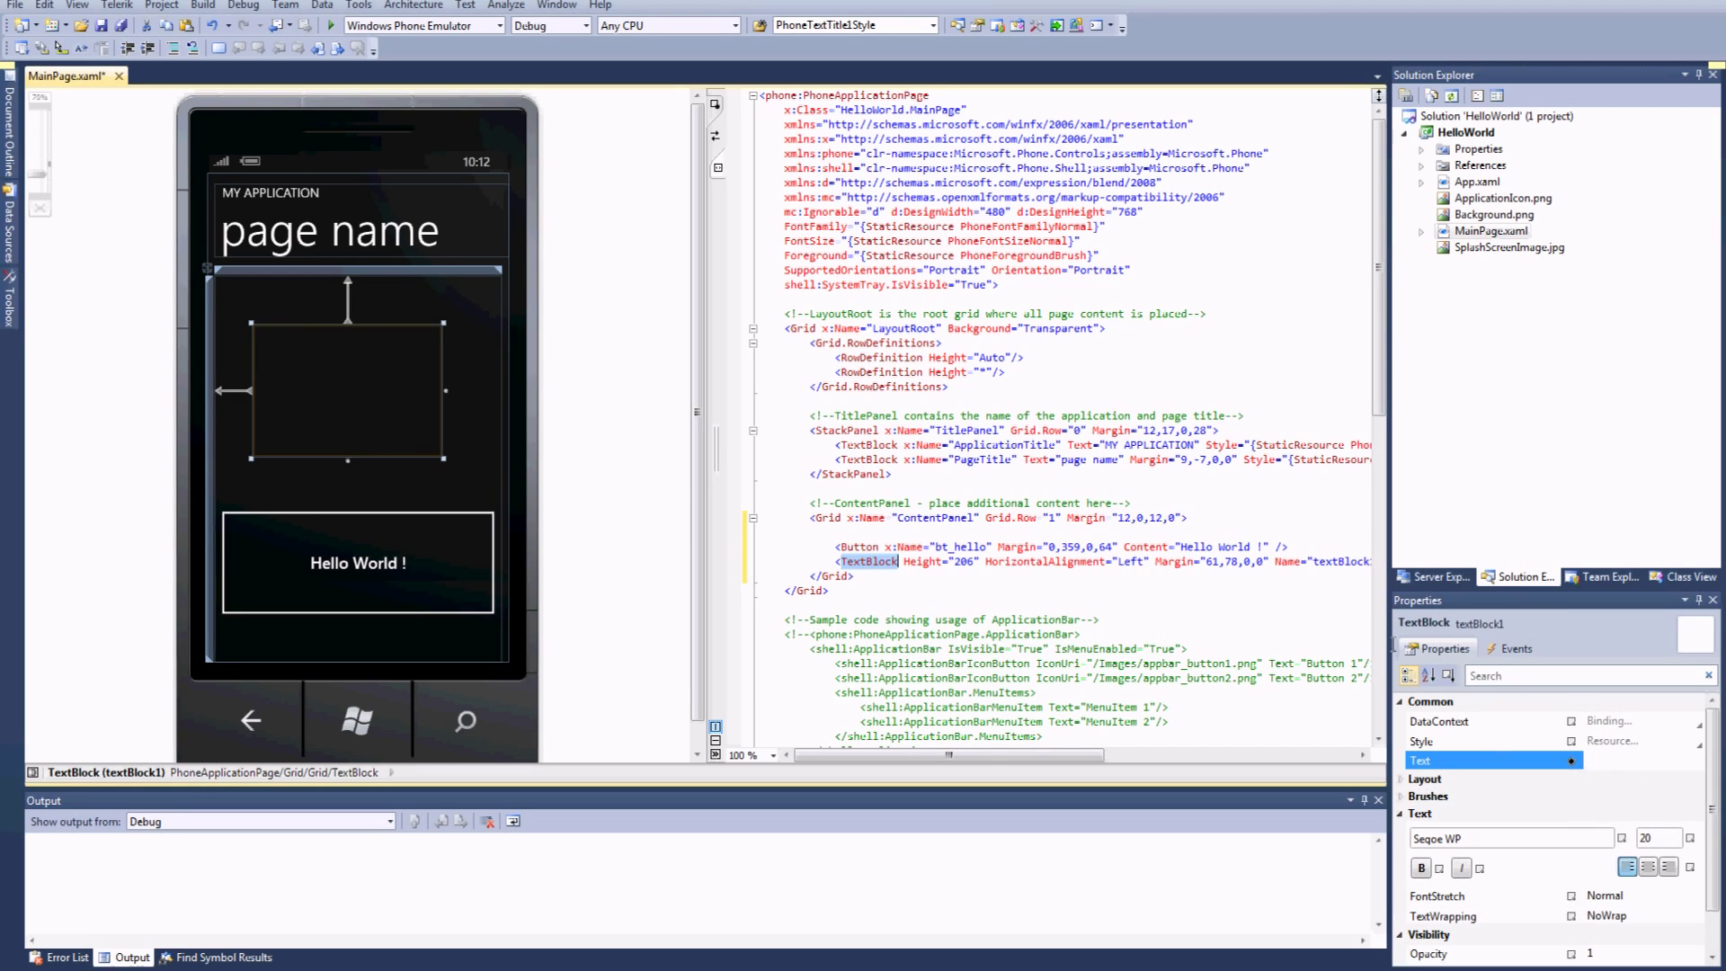
click(1521, 626)
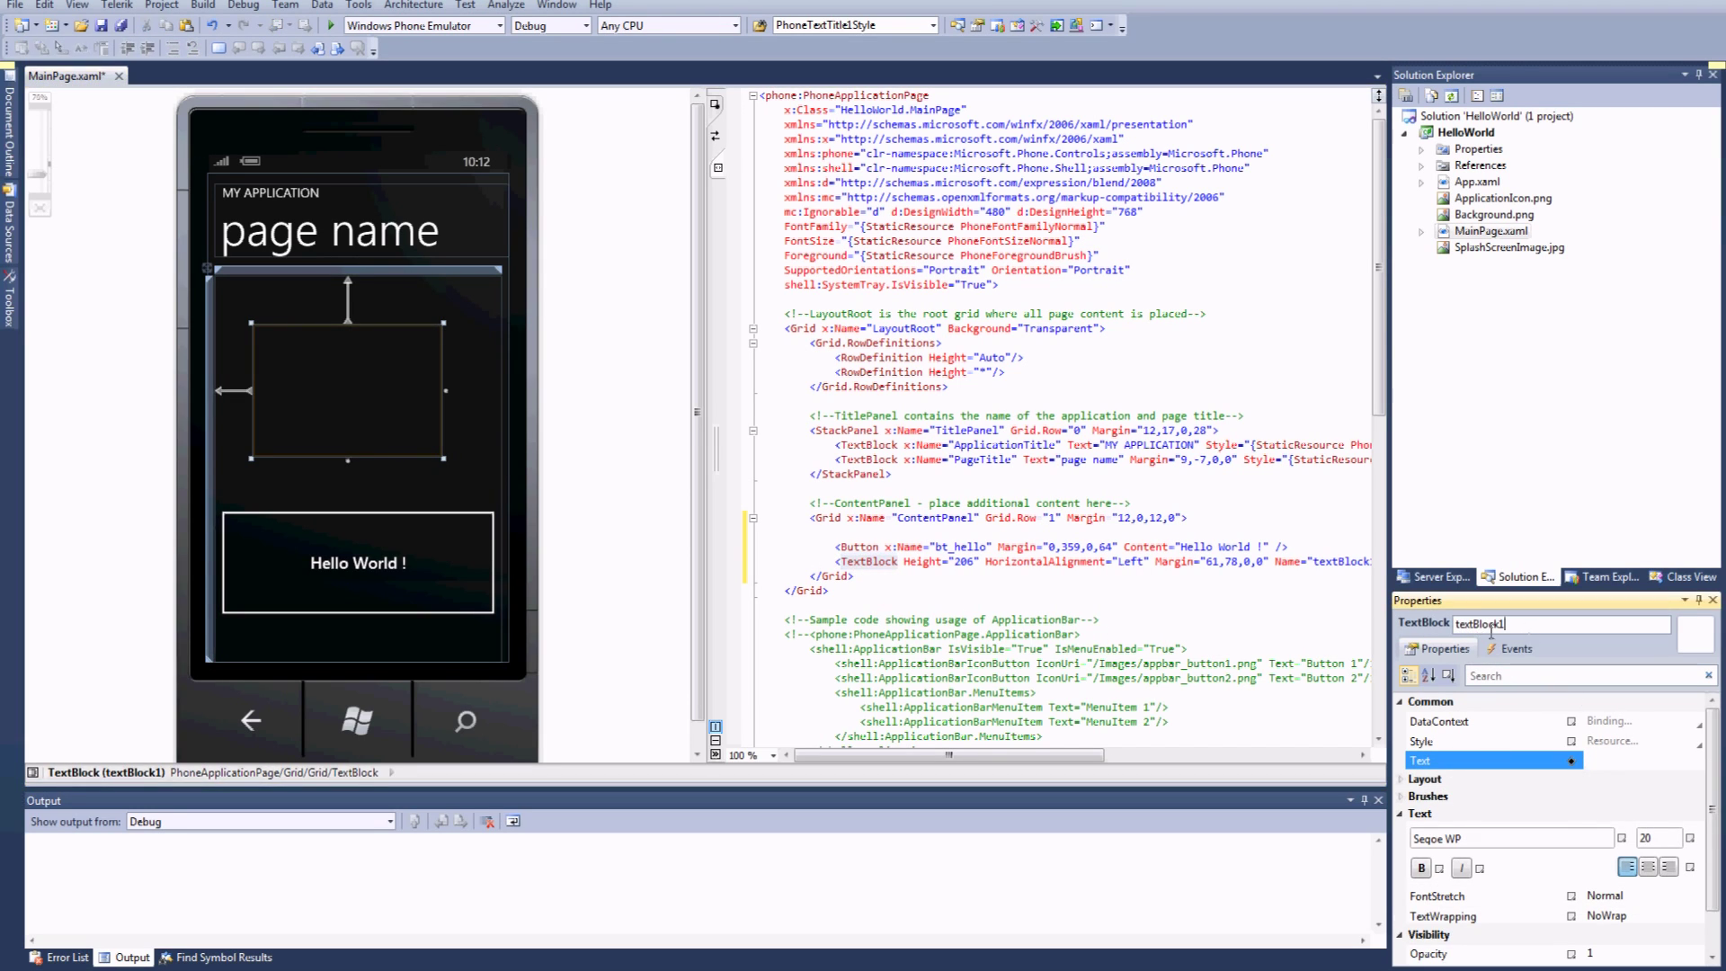
double_click(1489, 625)
text(tb_hello)
key(Return)
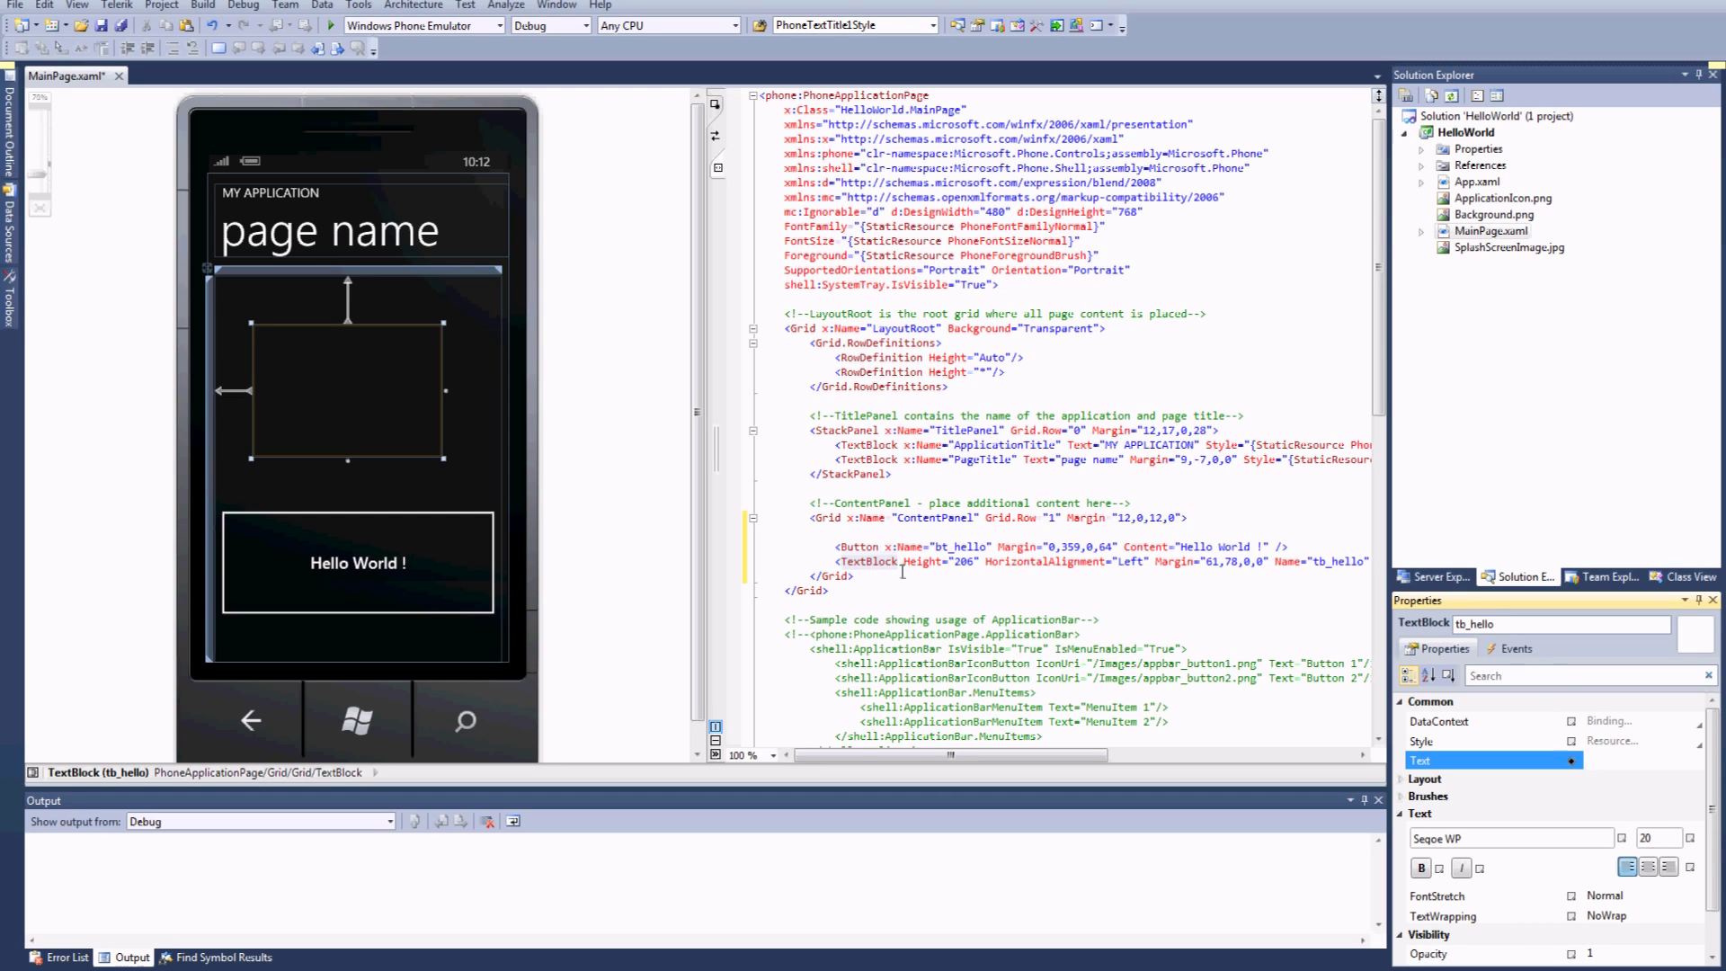
click(901, 574)
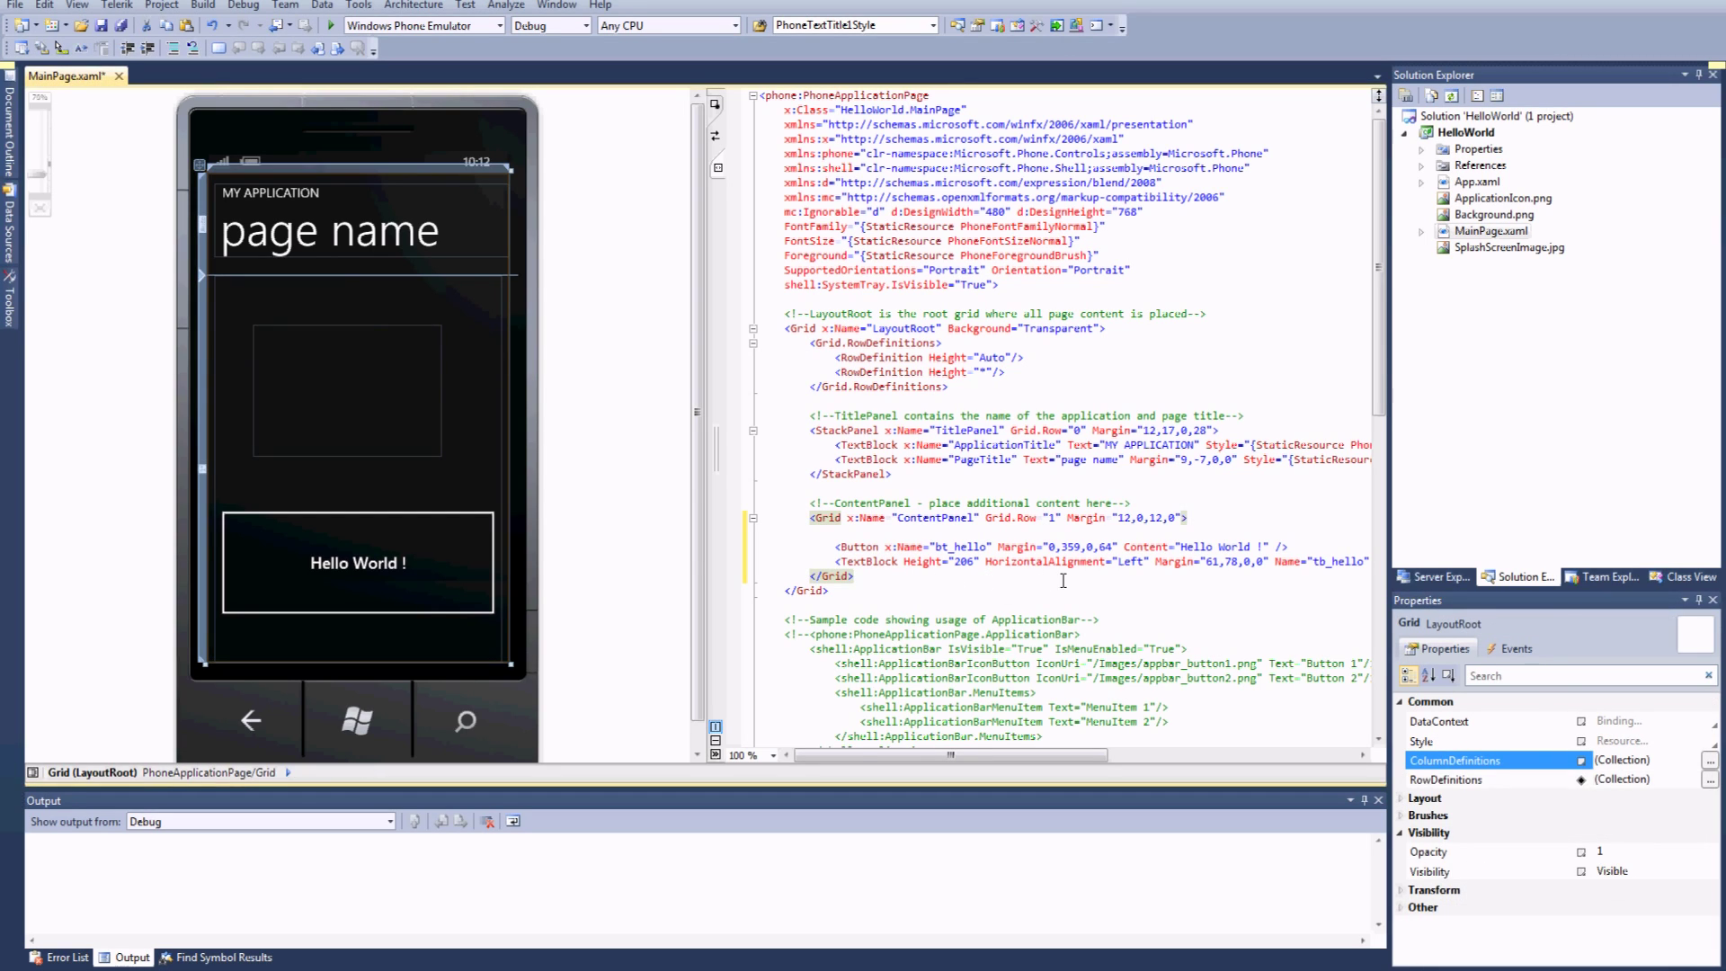
- Add a Click attribute creating bt_hello_Click, then navigate to that handler's code
click(990, 547)
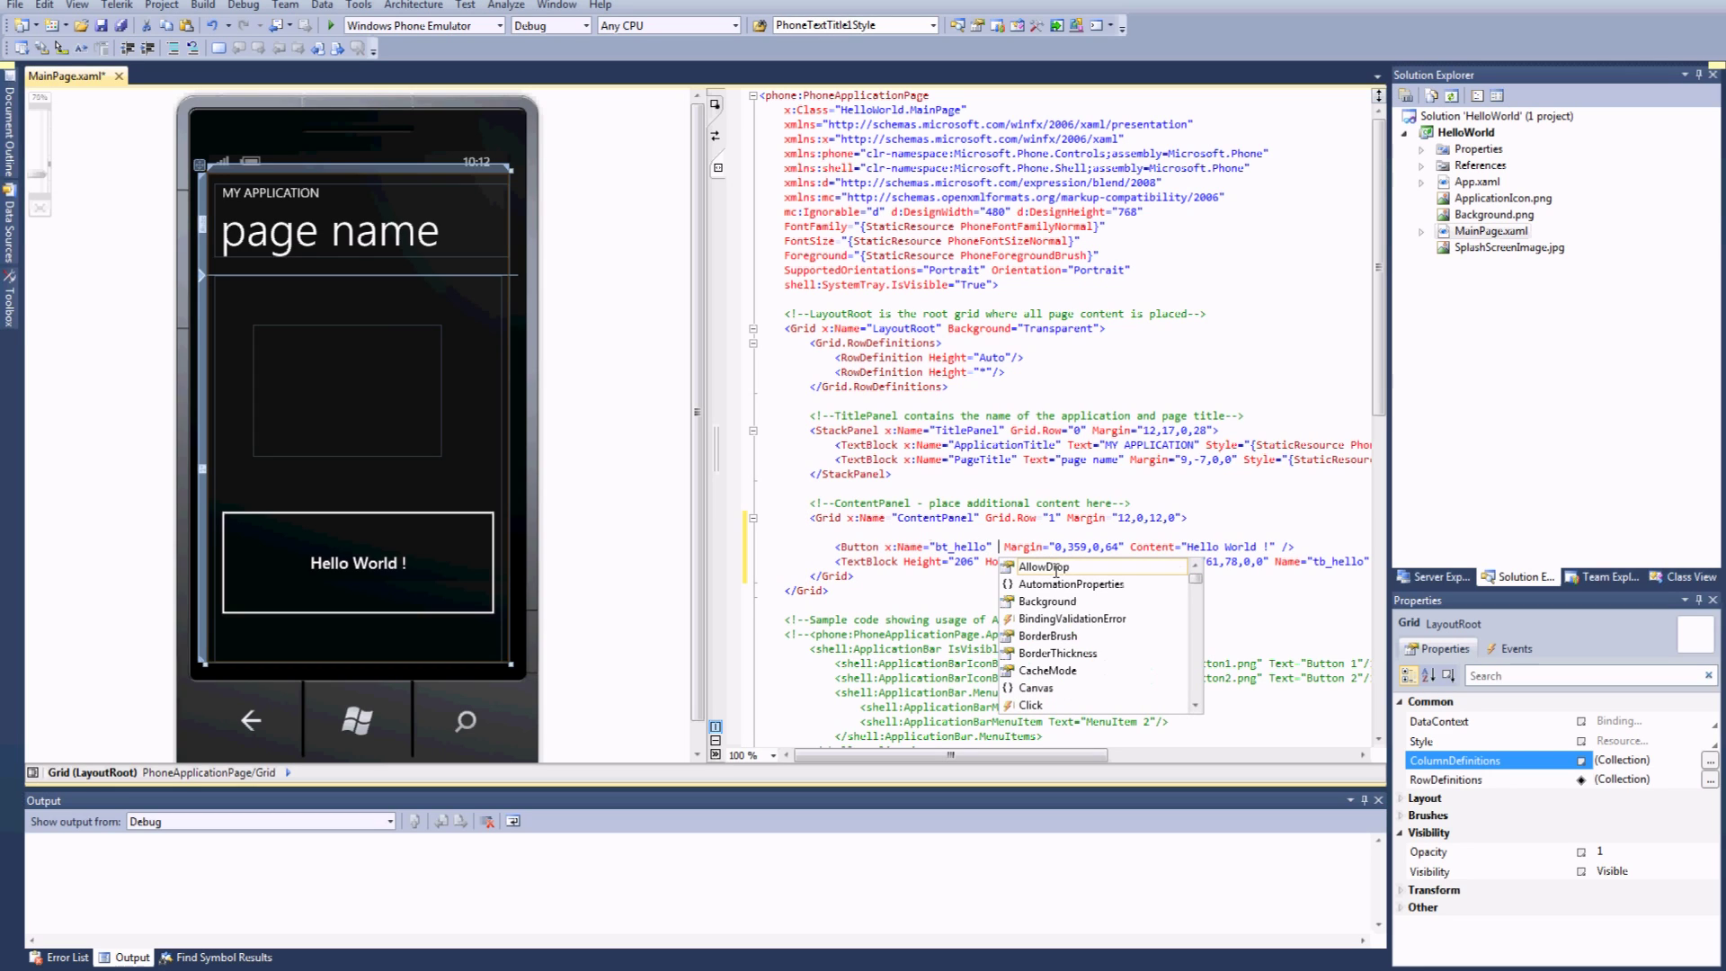
text(Click)
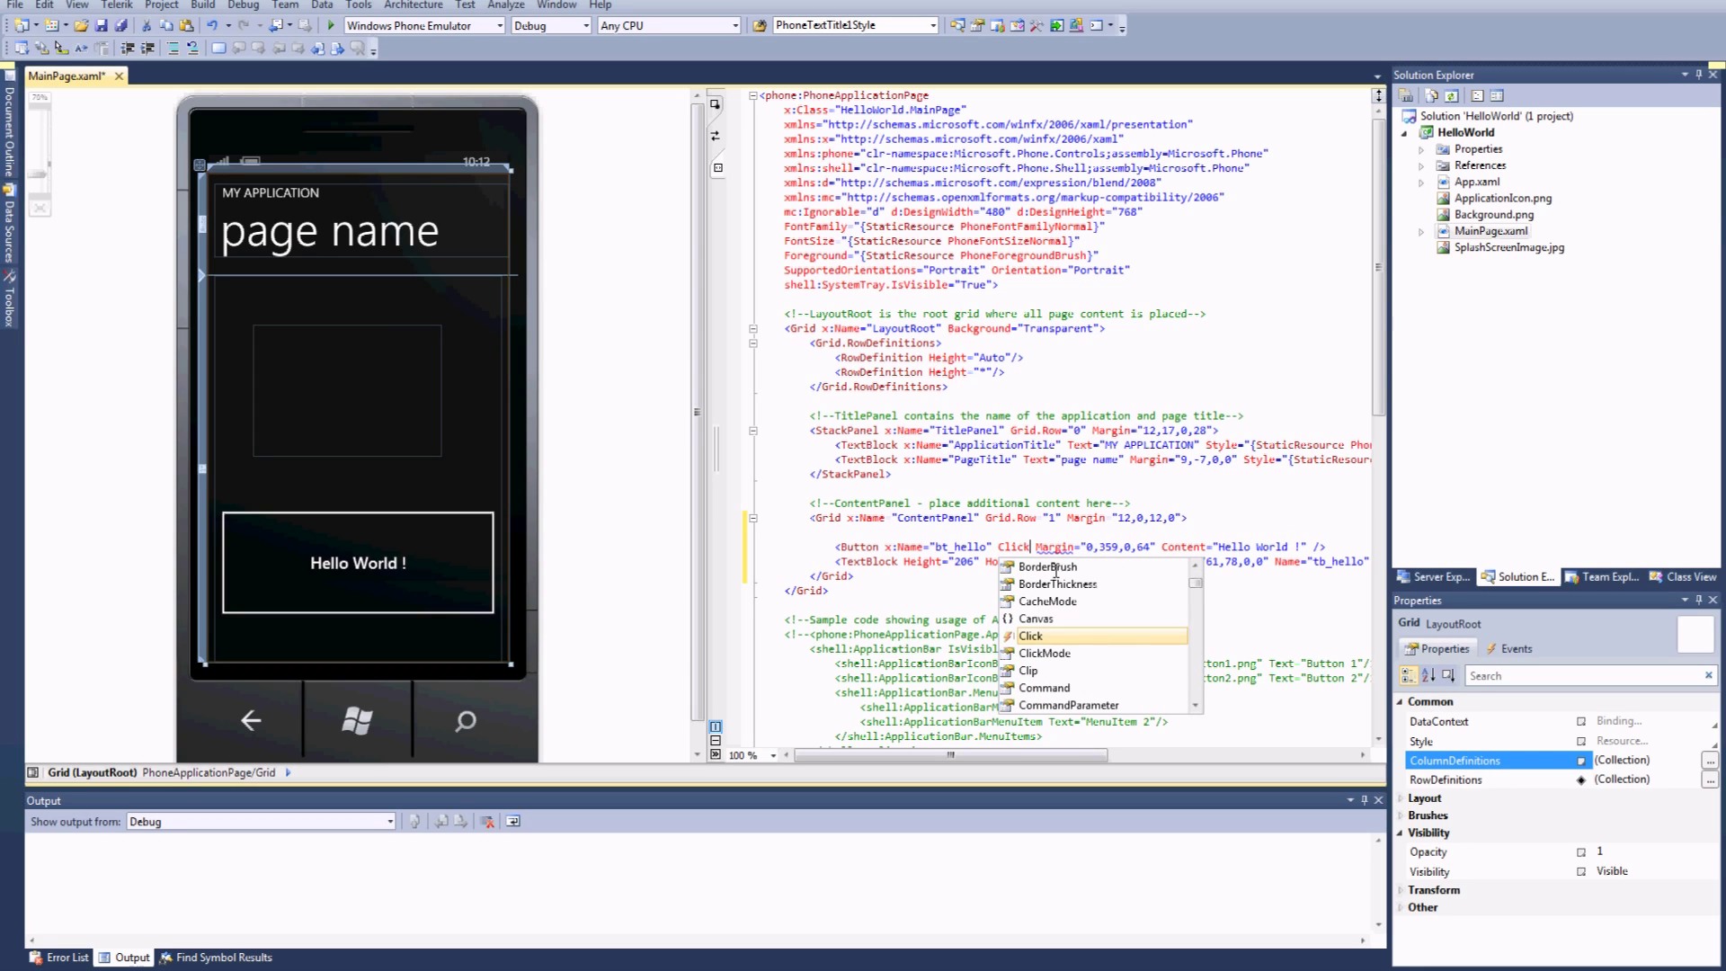
double_click(1032, 637)
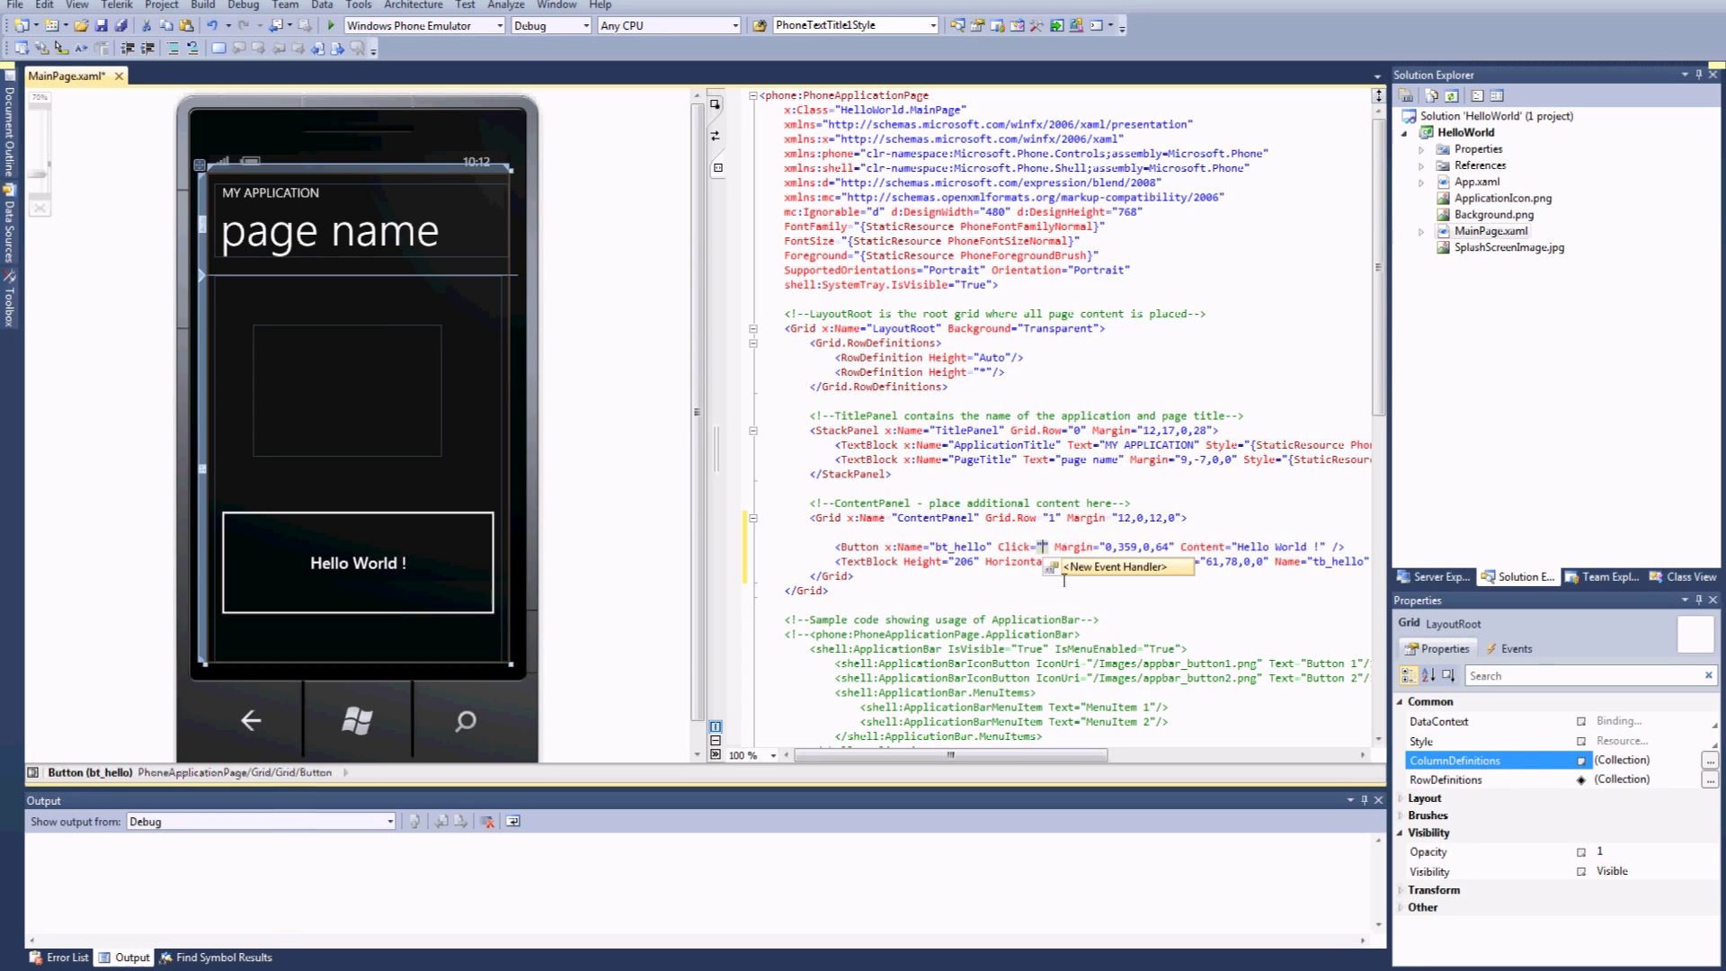
double_click(1073, 570)
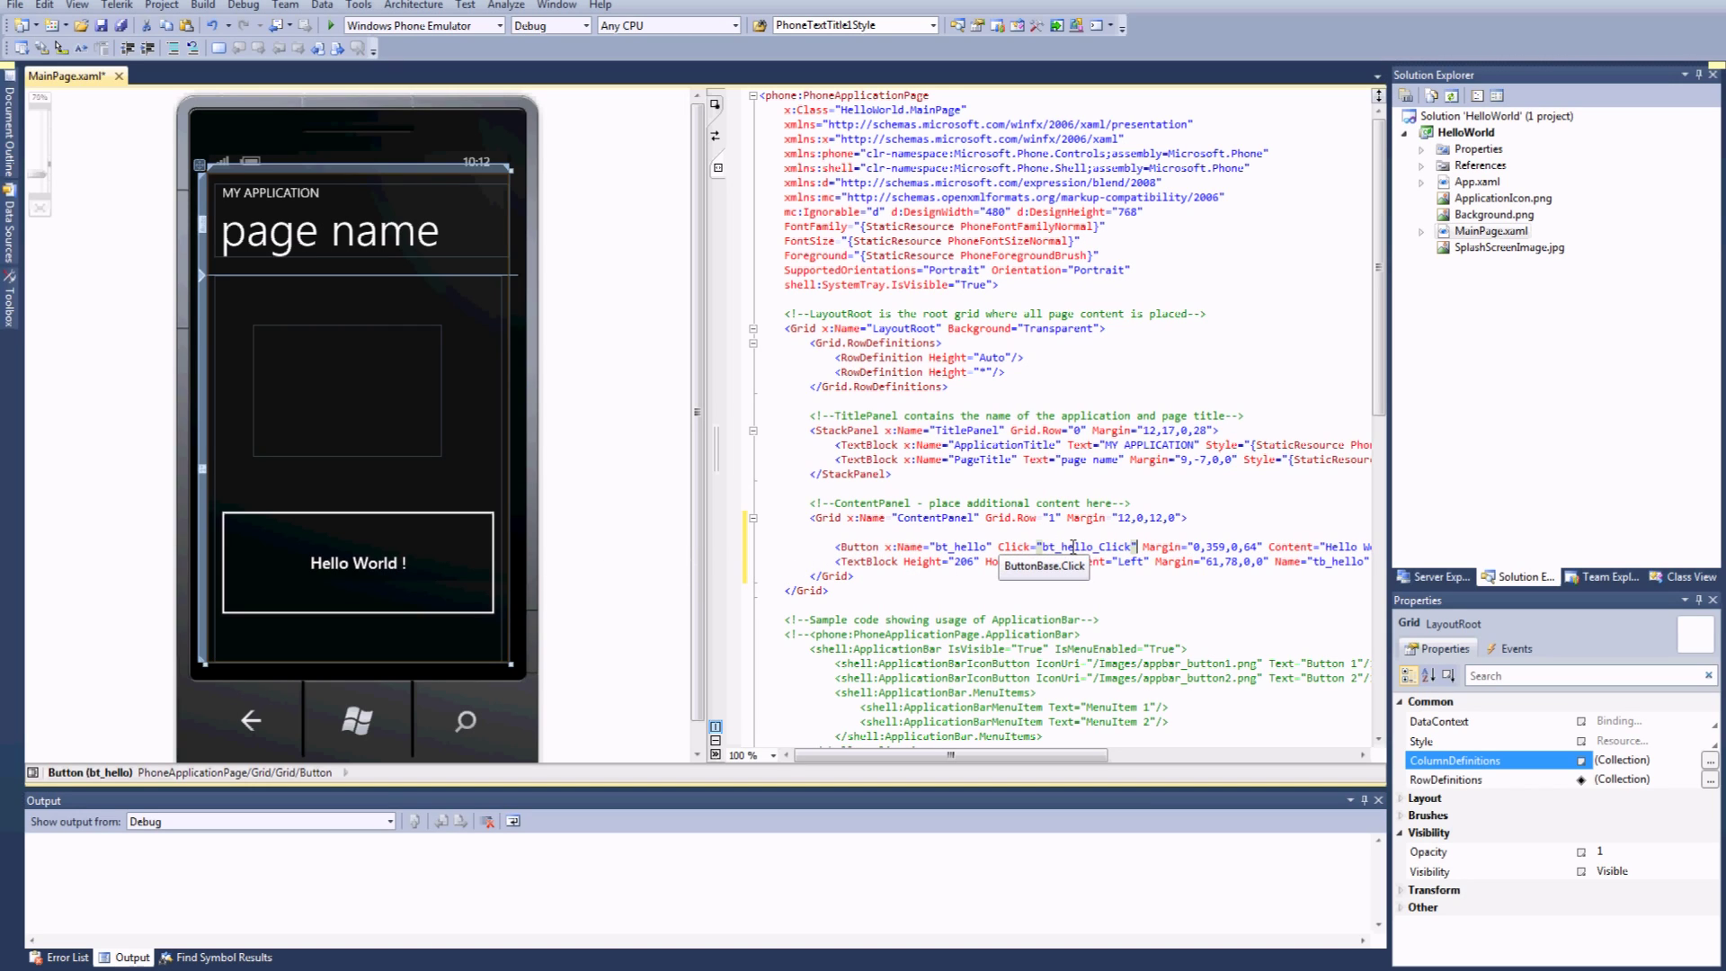
right_click(1074, 549)
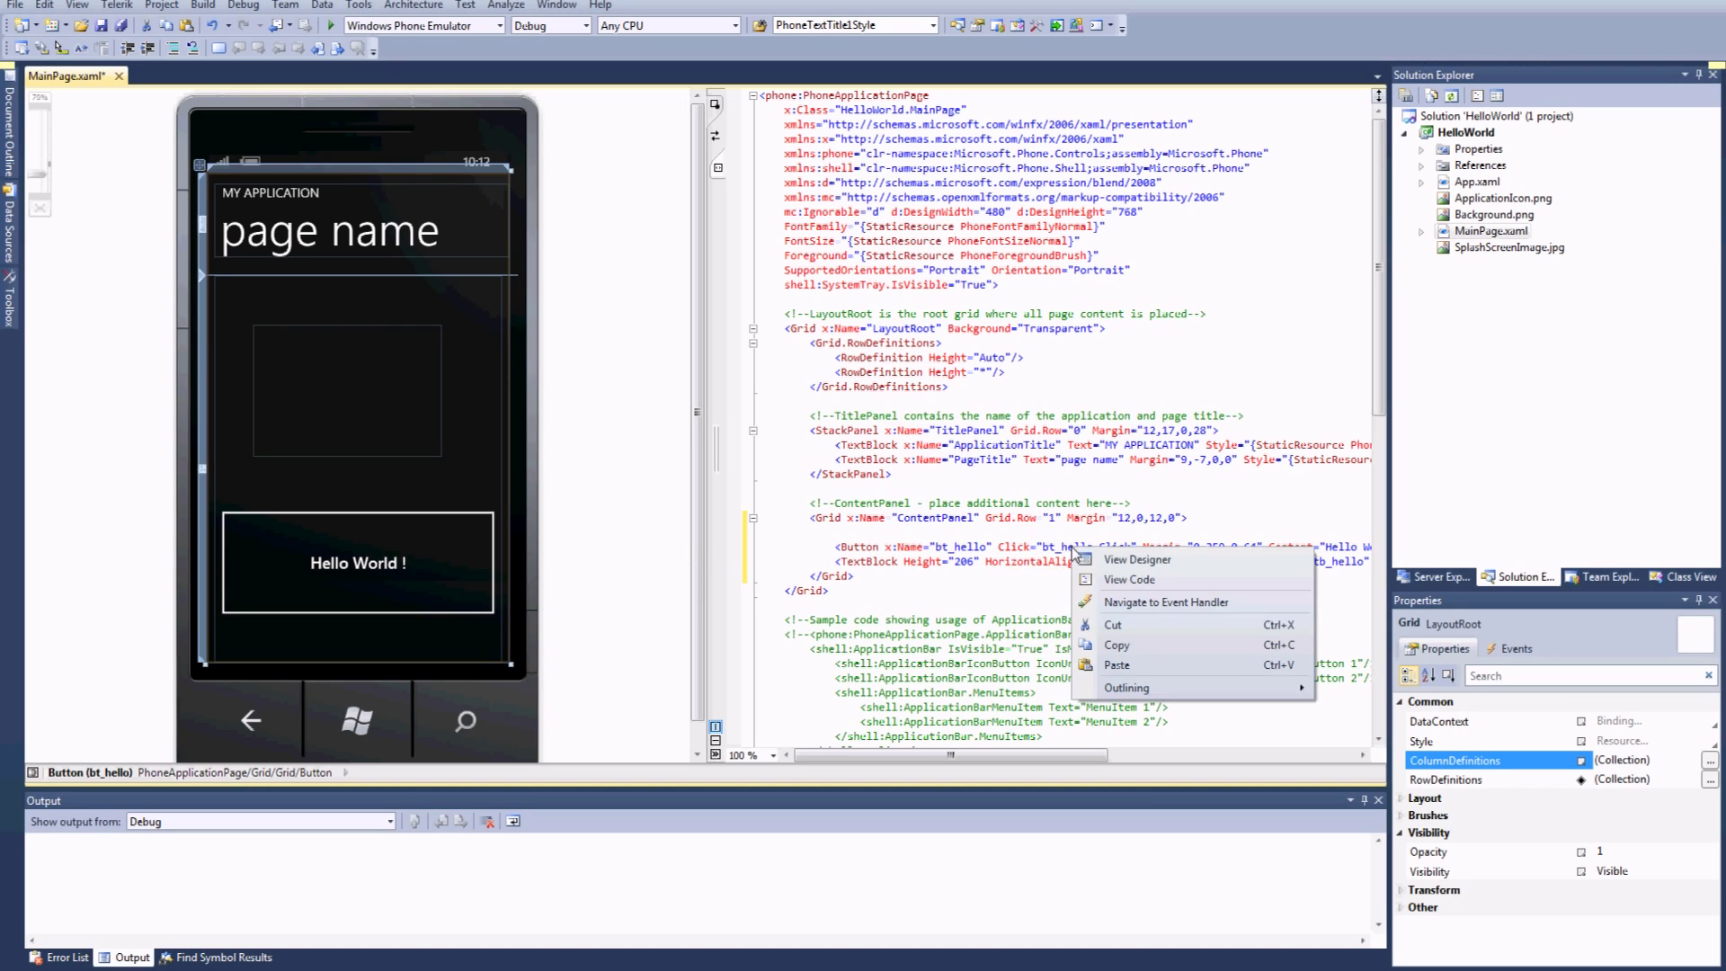
click(1146, 607)
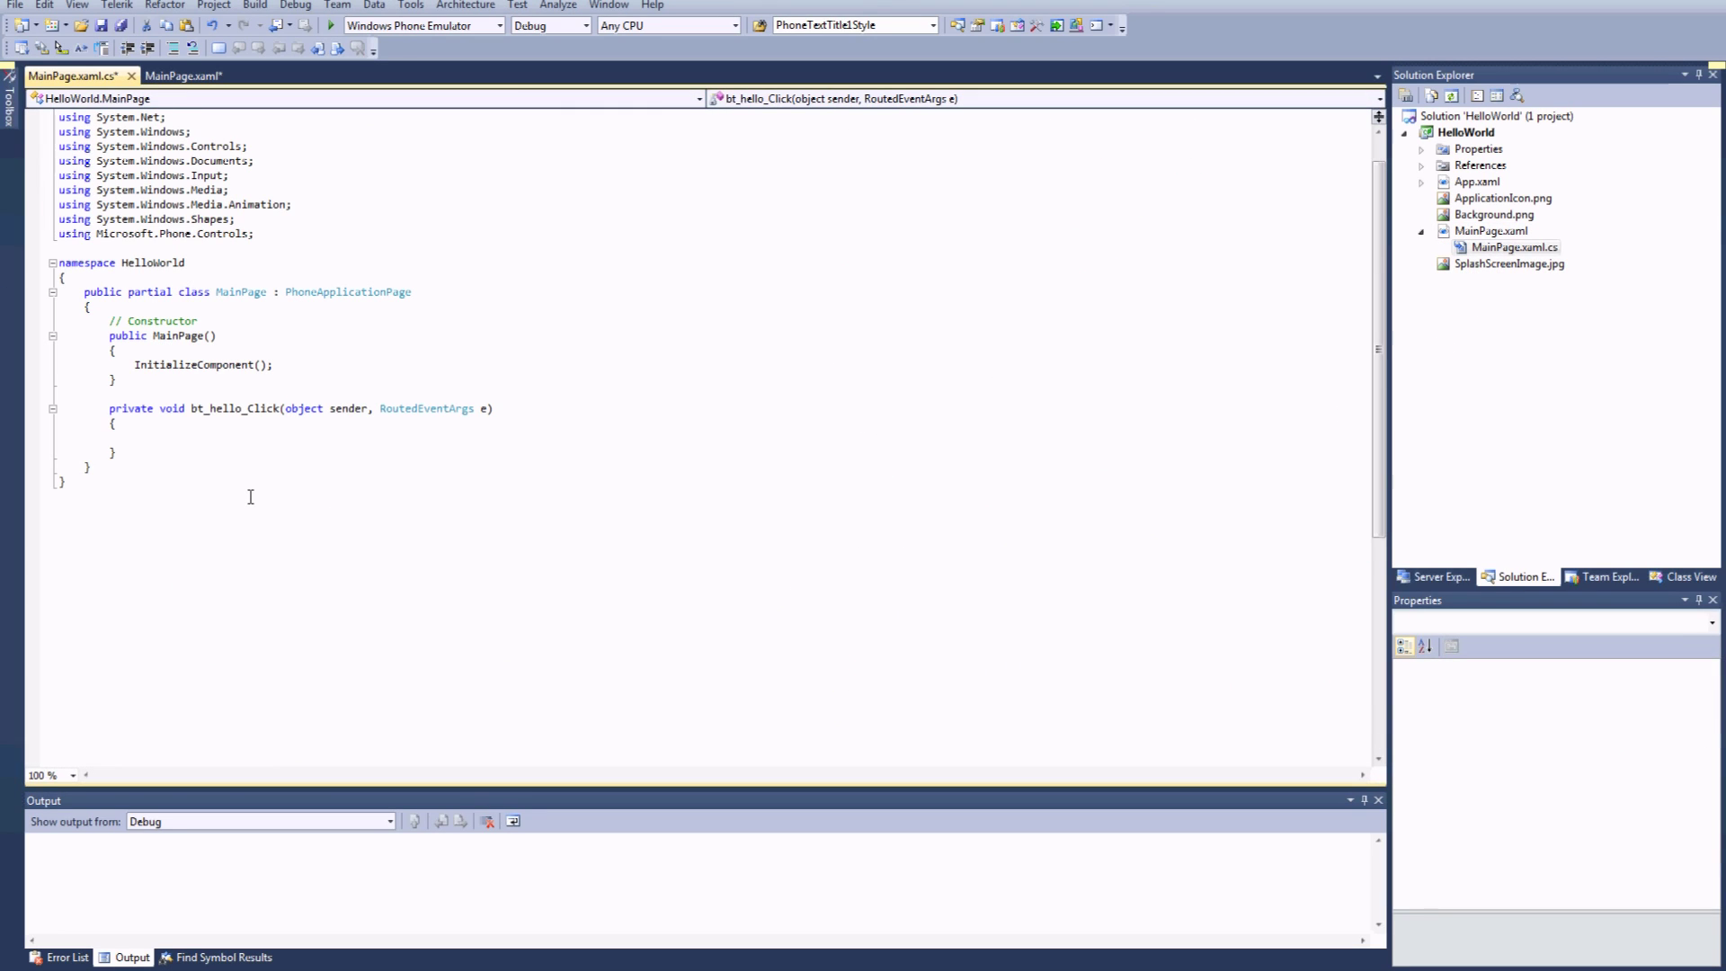
- Write tb_hello.Text = "Hello World"; inside the bt_hello_Click handler
key(Return)
key(Return)
text(t)
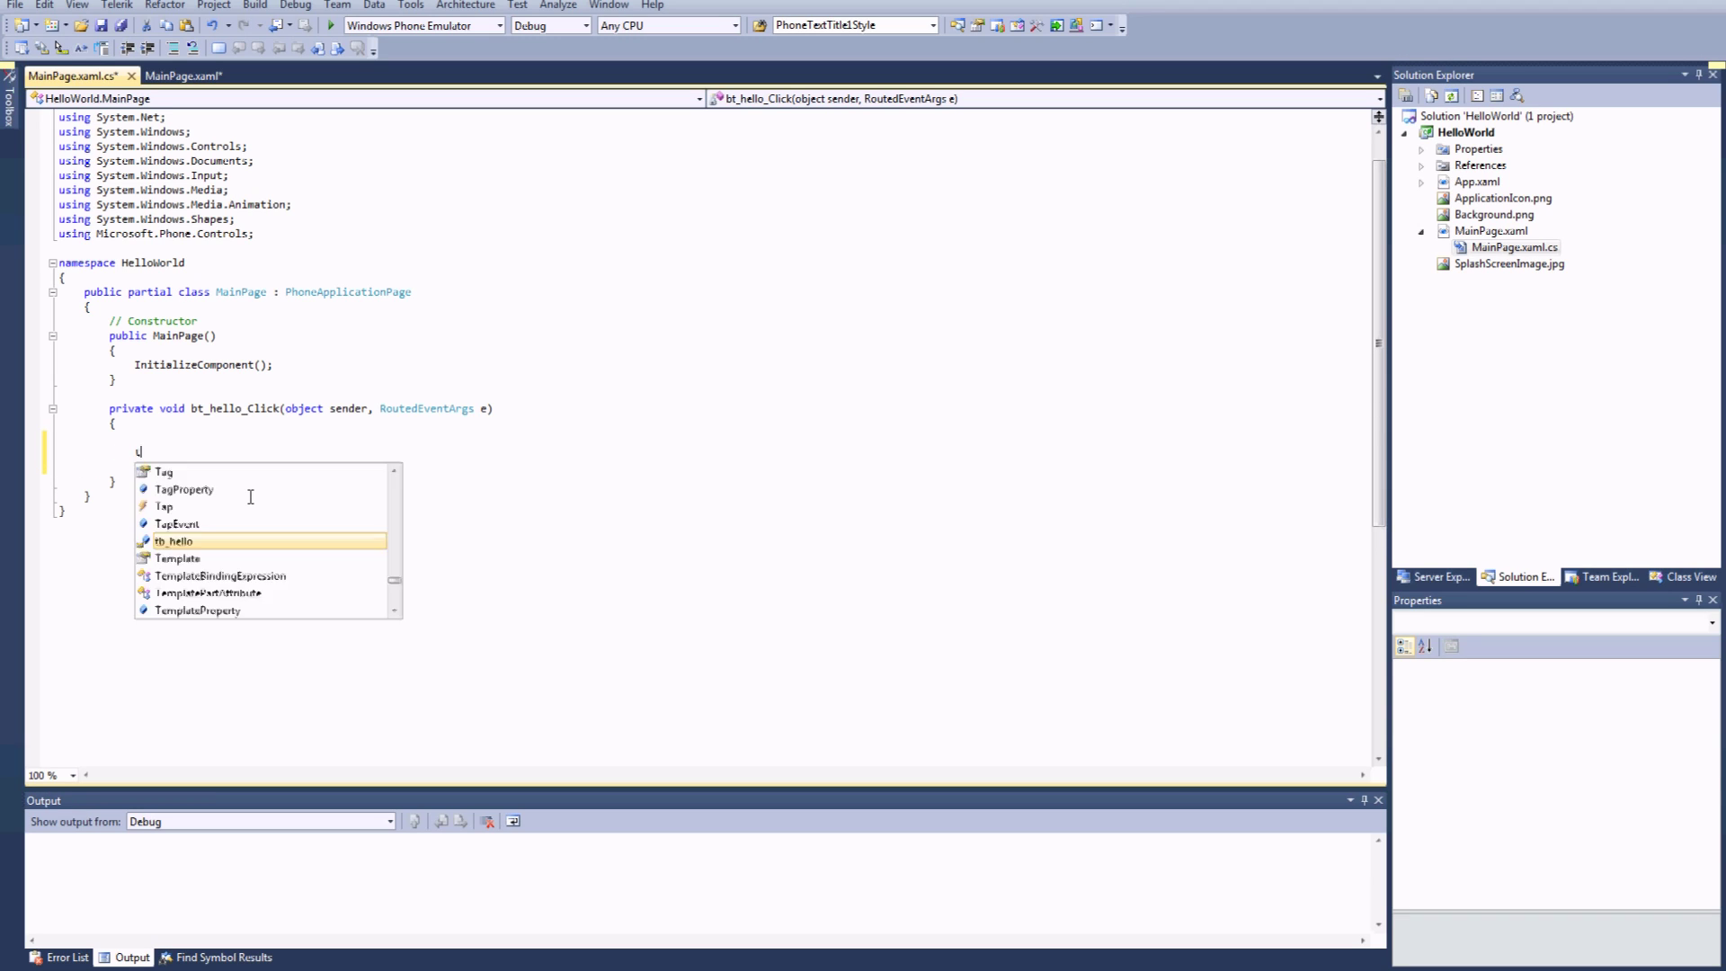
text(b)
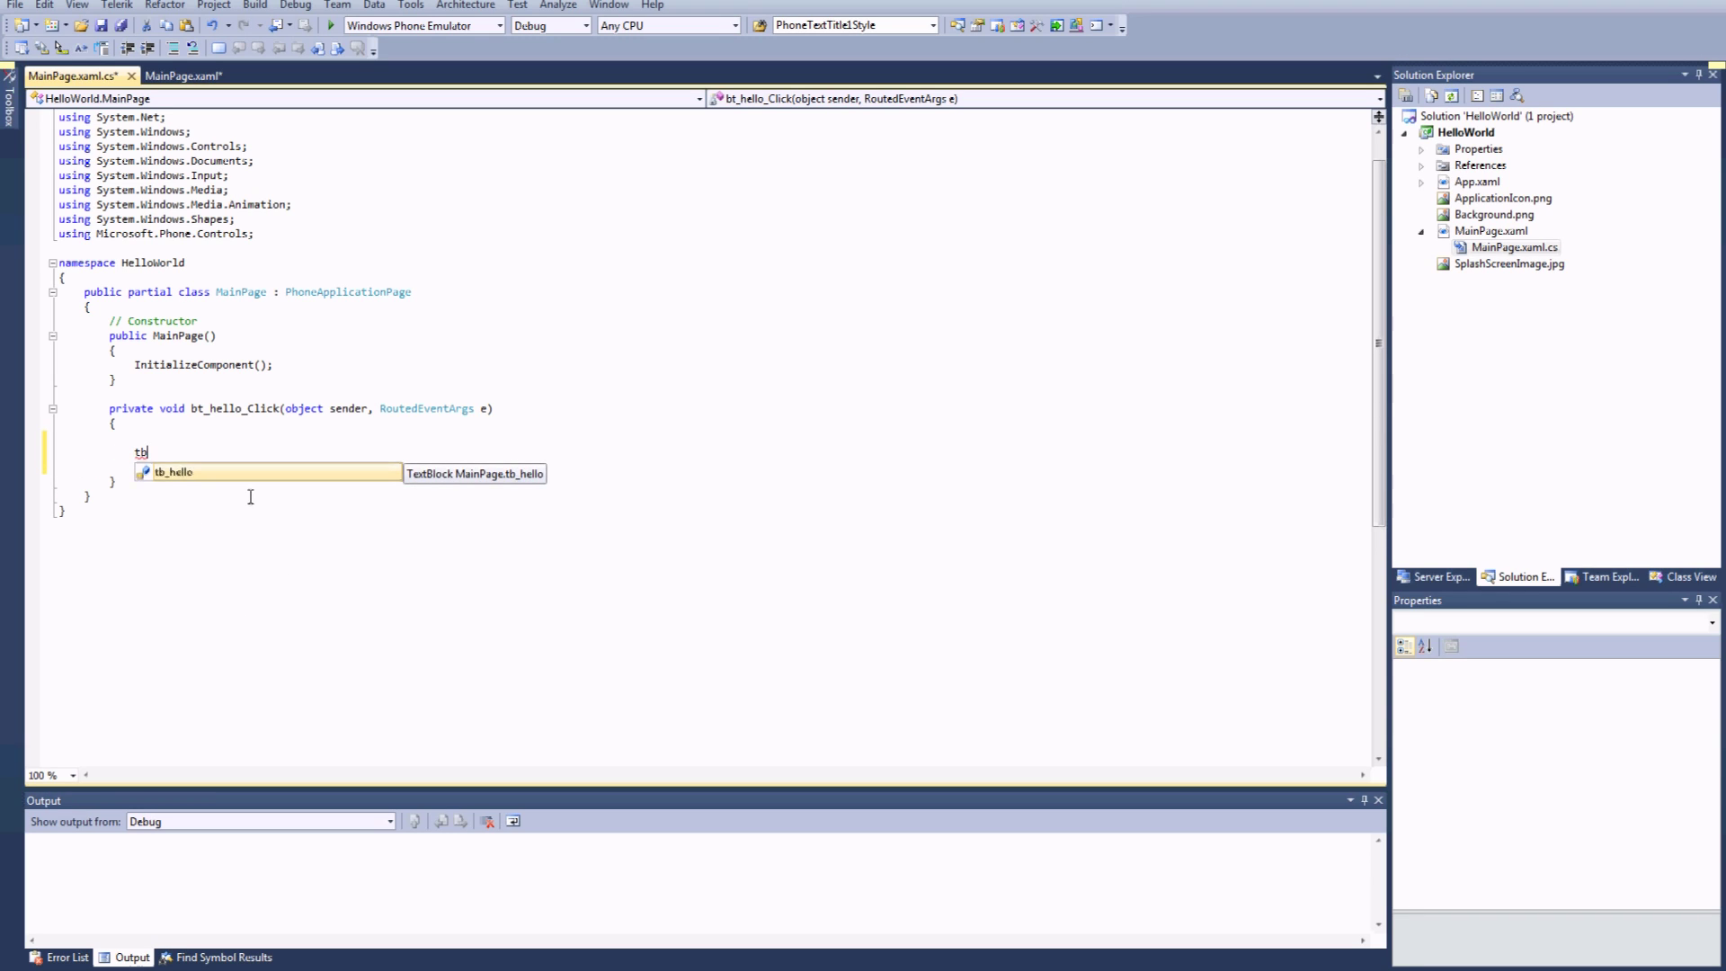
key(space)
text(_hello .)
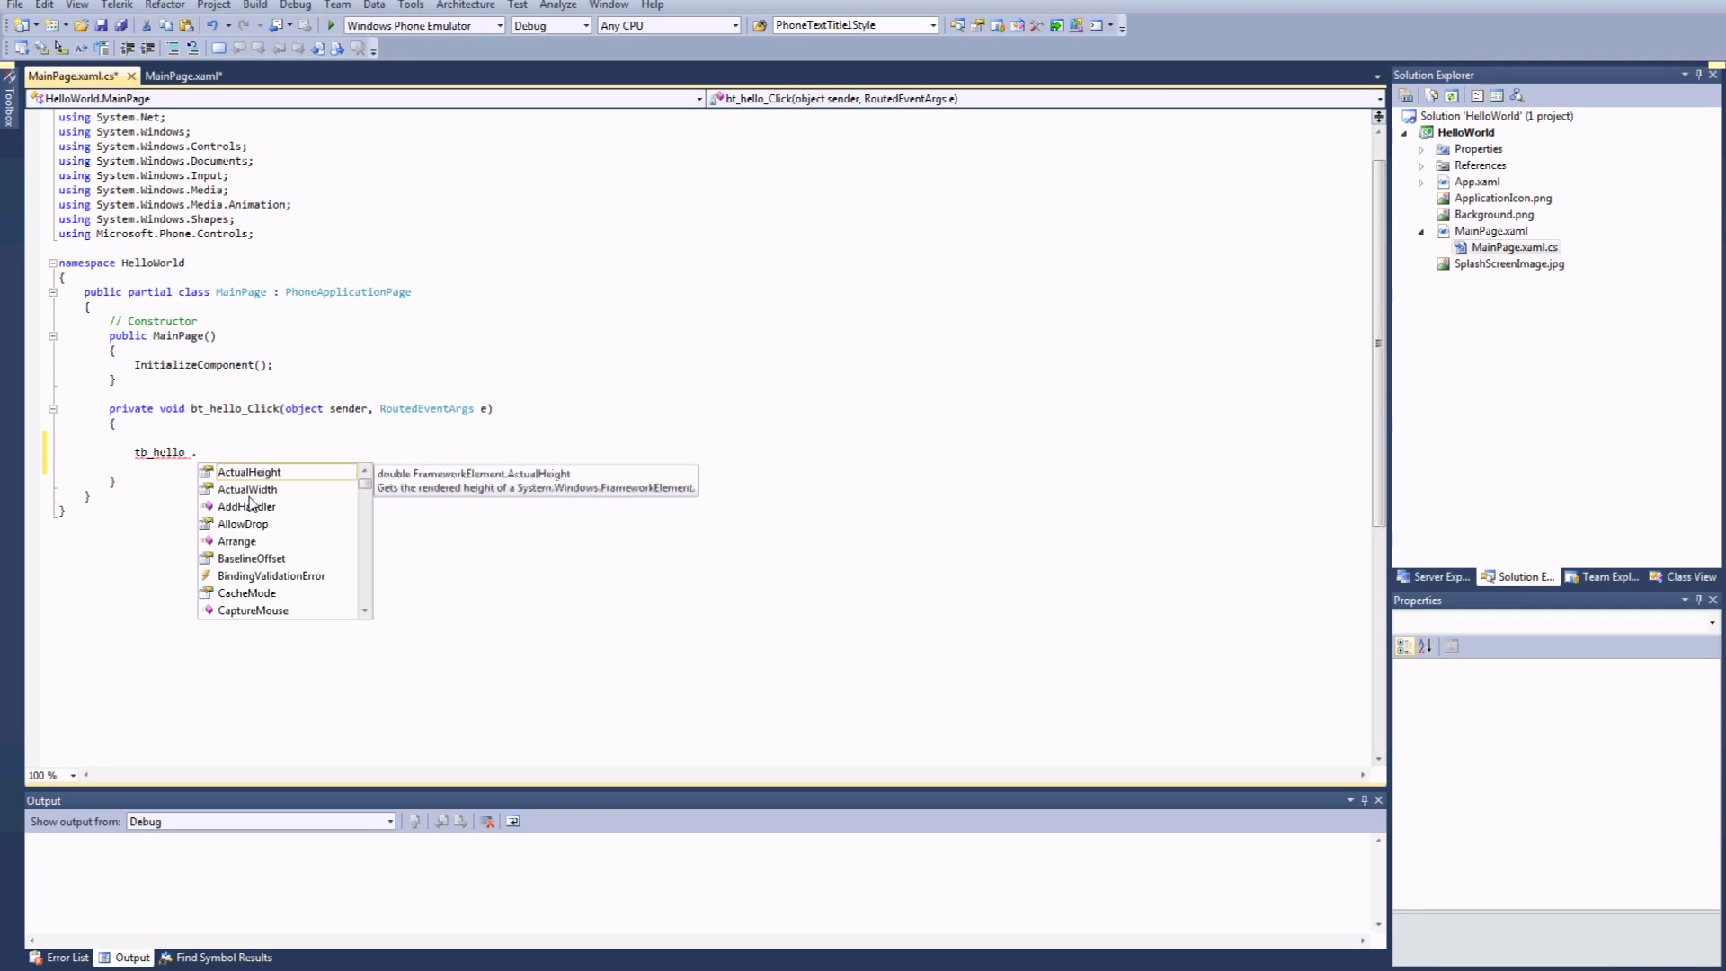
text(T)
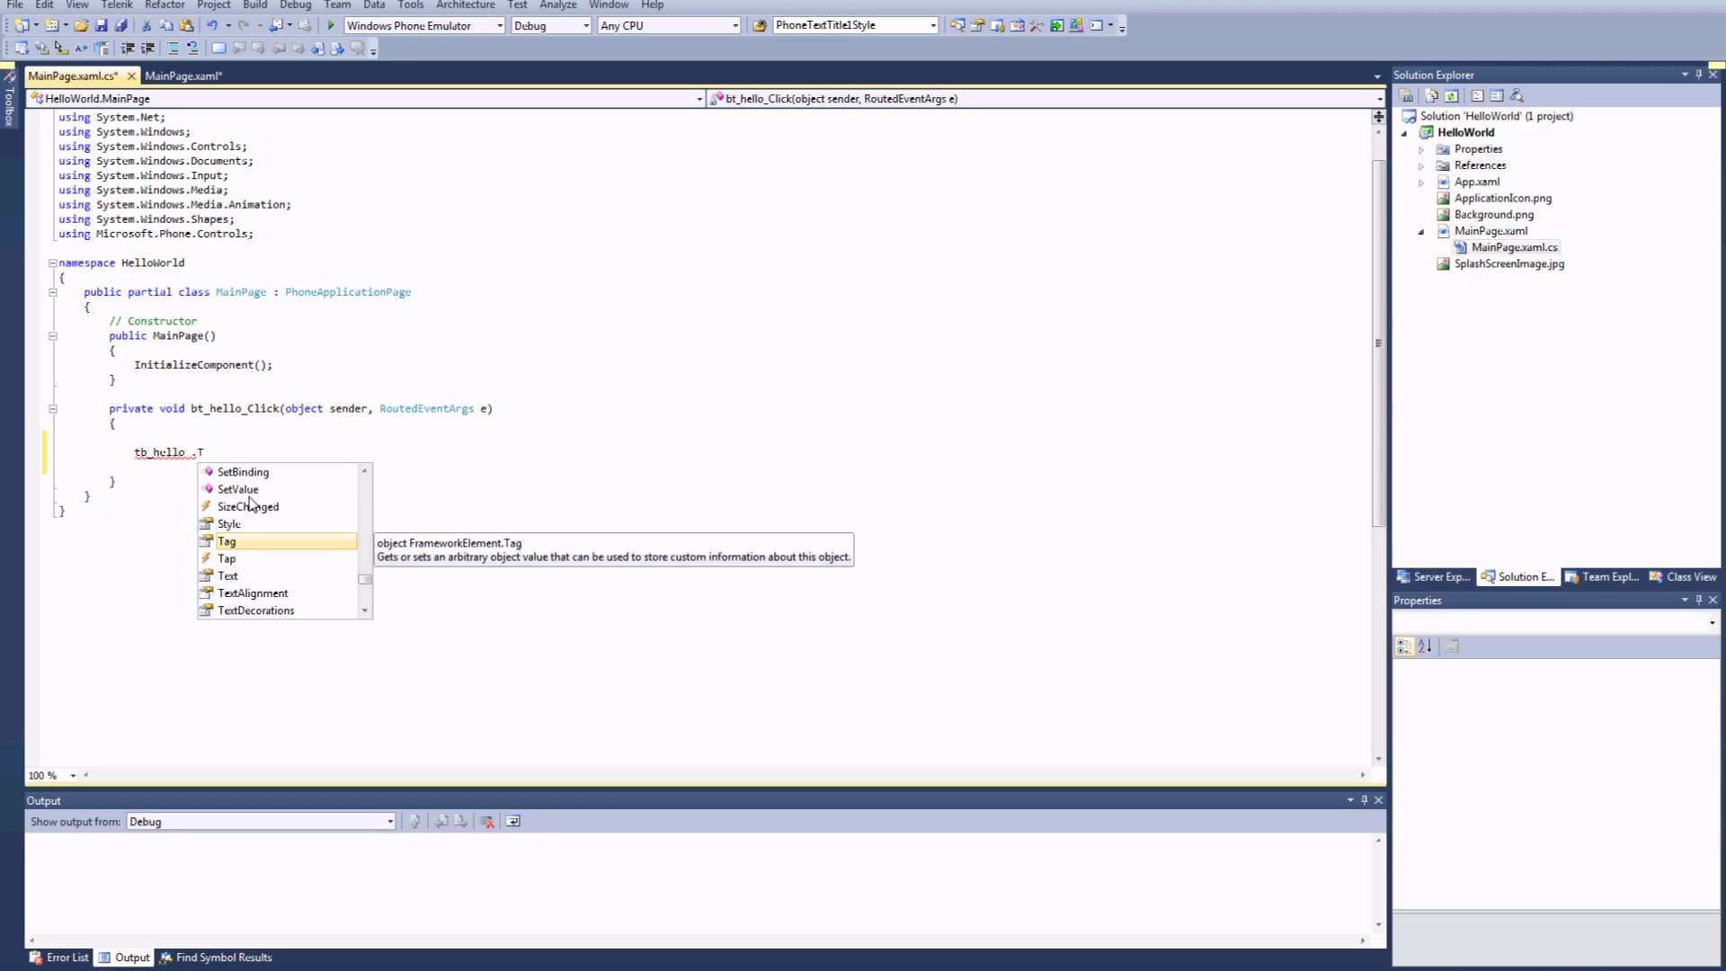
text(ext = "He)
key(Return)
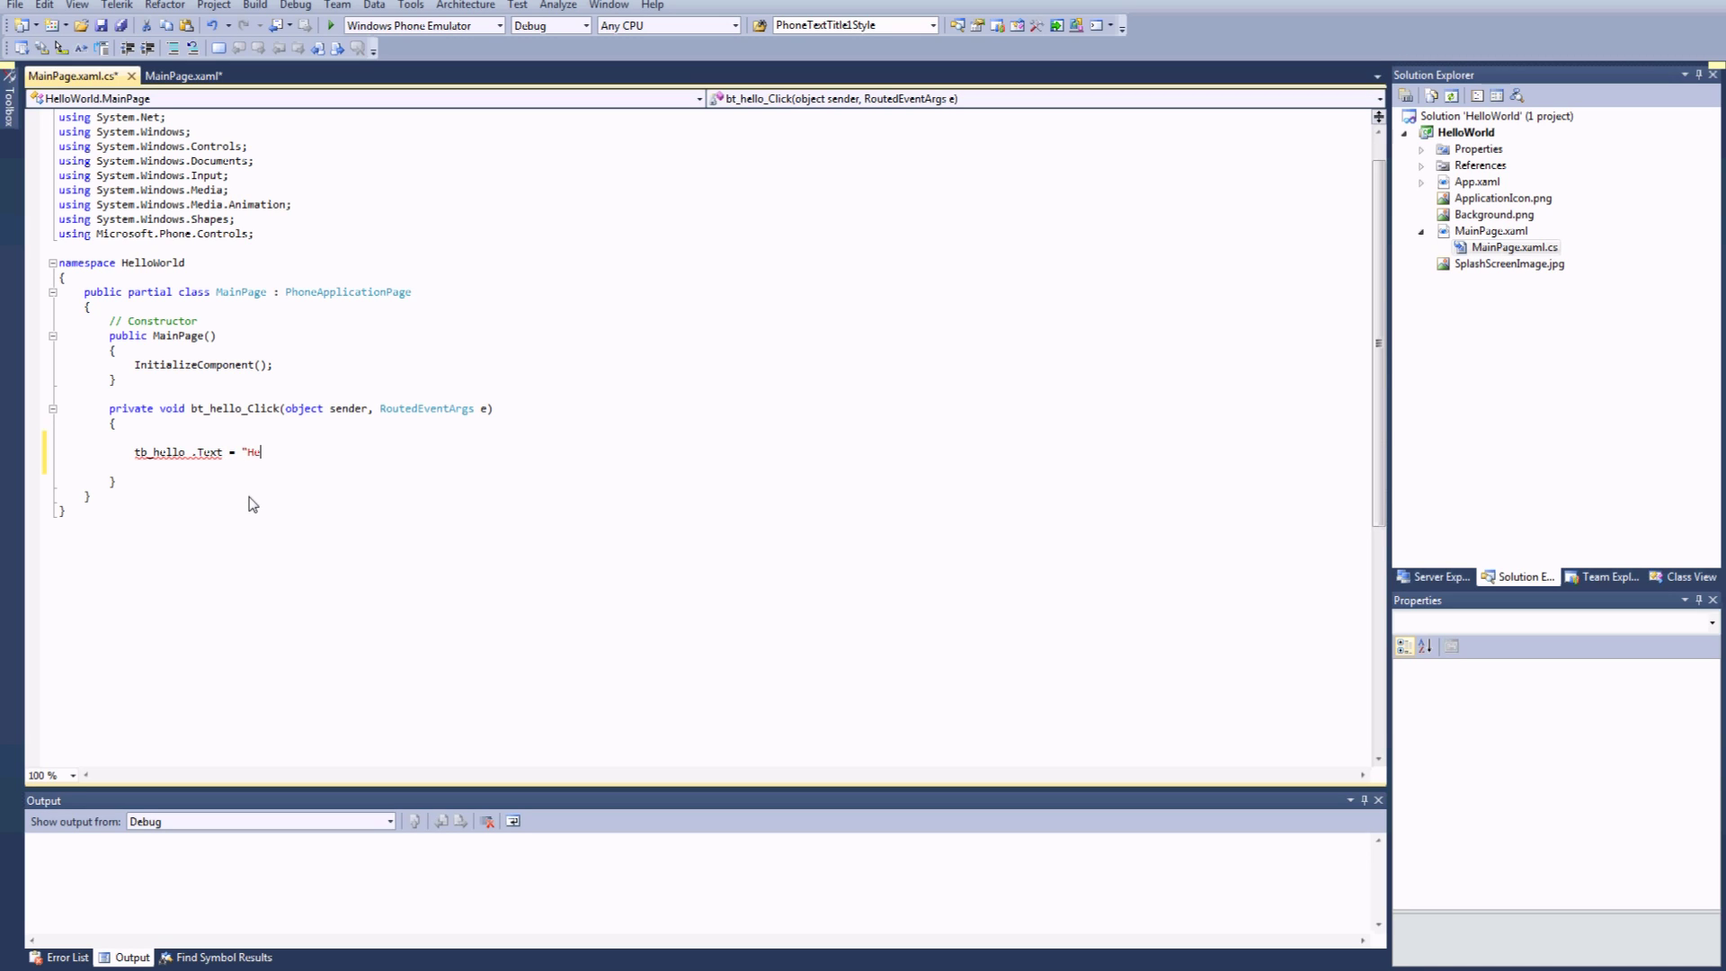
text(llo W)
text(orld")
text(;)
click(250, 497)
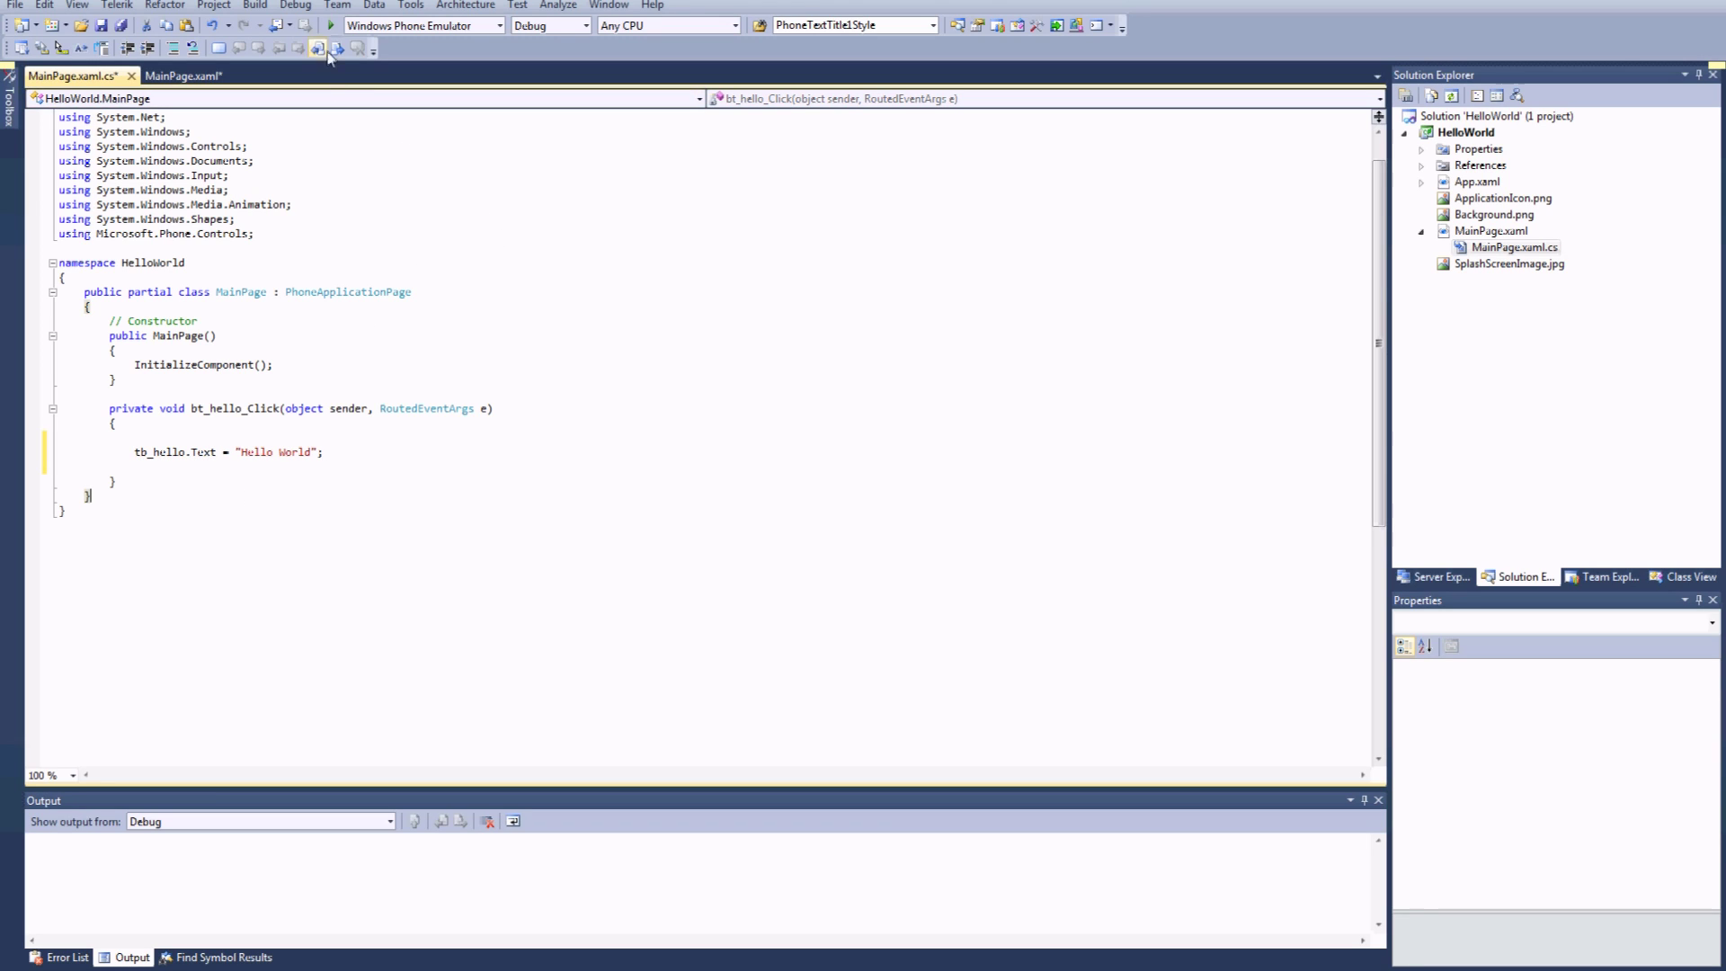
- Start debugging in Windows Phone Emulator and tap 'Hello World !' to display Hello World
click(333, 25)
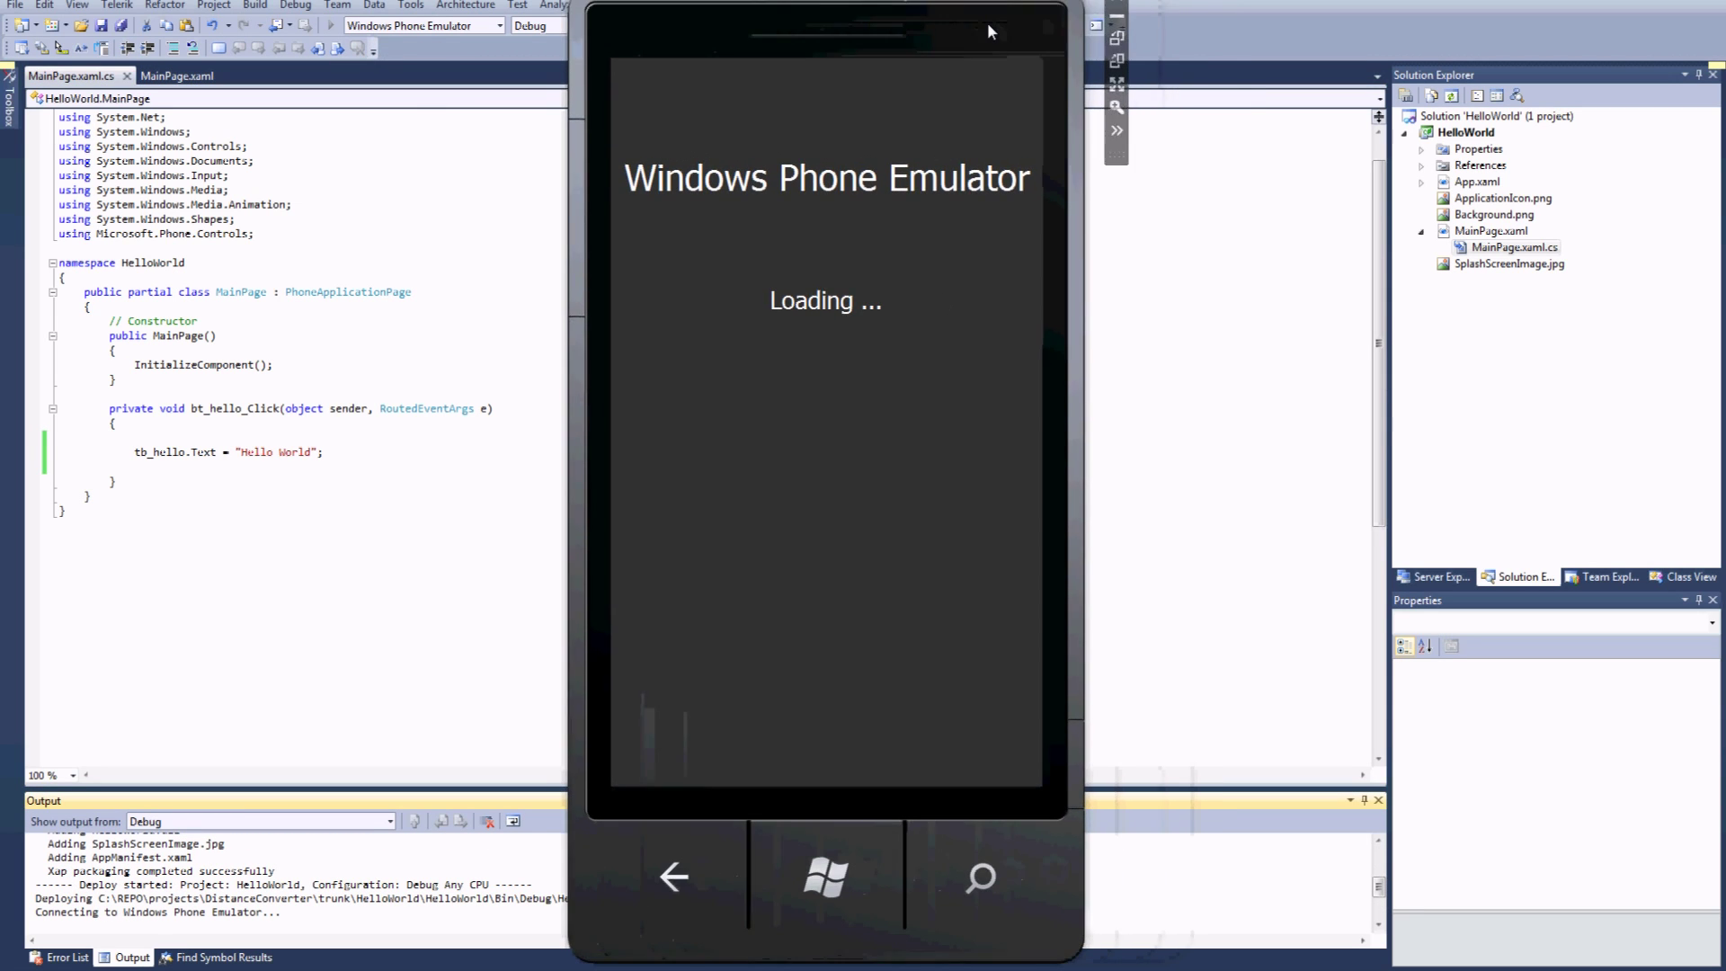
drag(1091, 16, 977, 25)
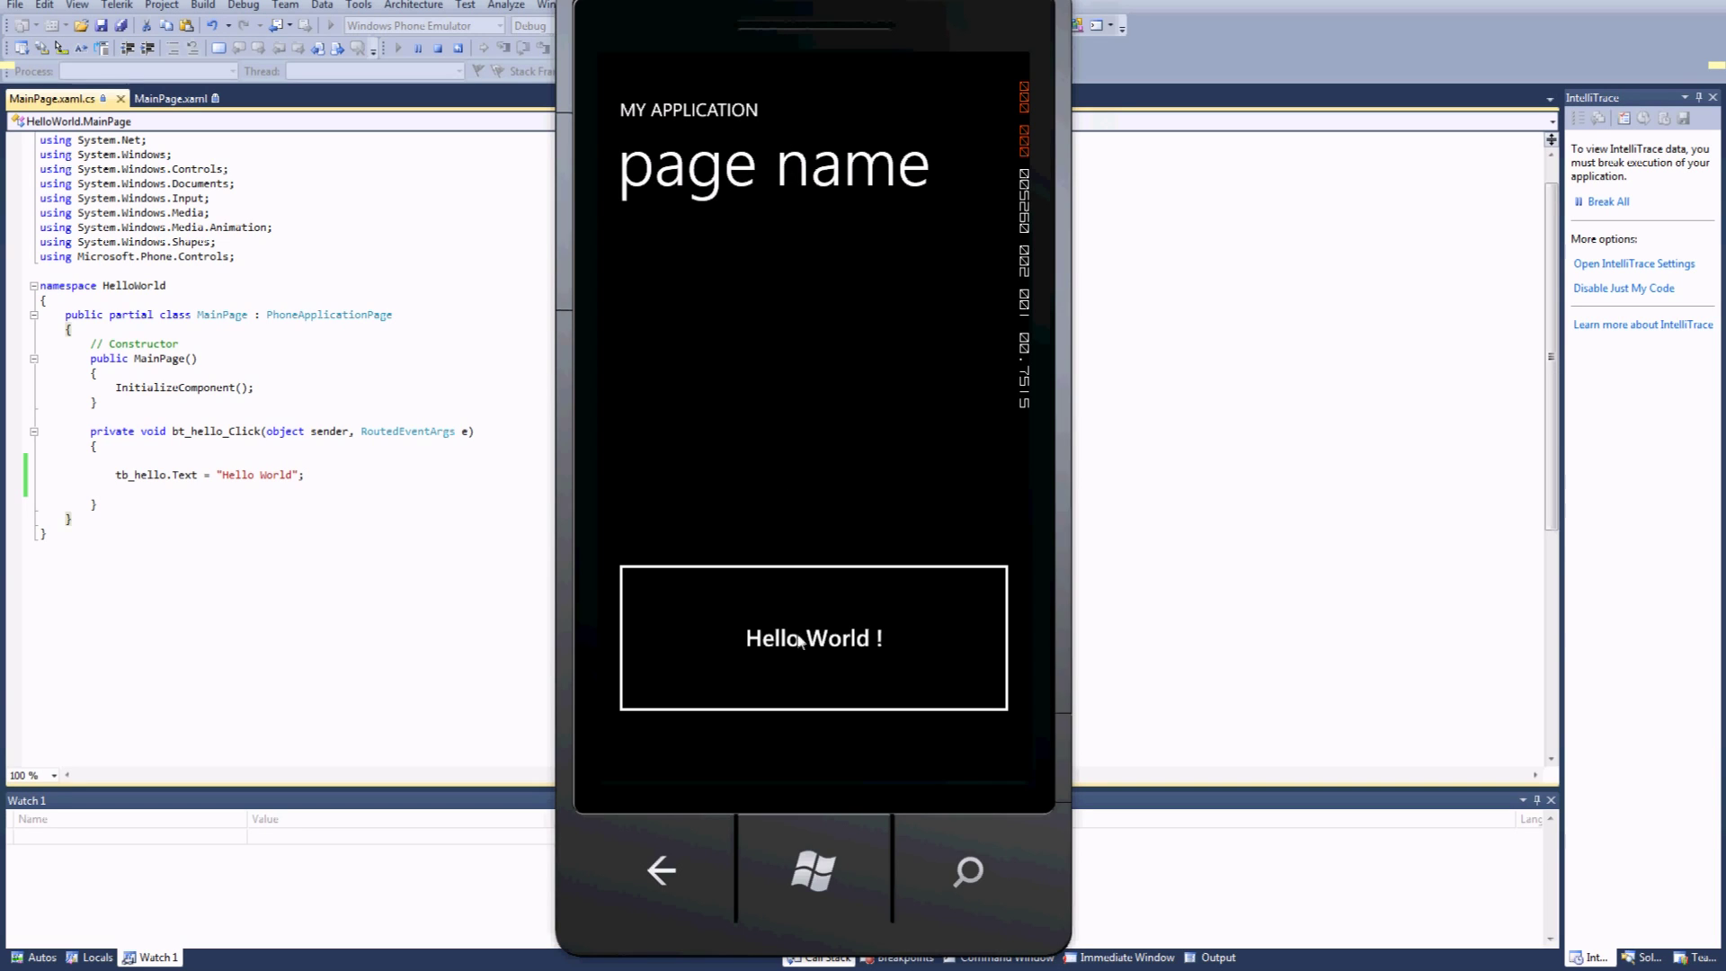
click(763, 644)
drag(857, 17, 847, 27)
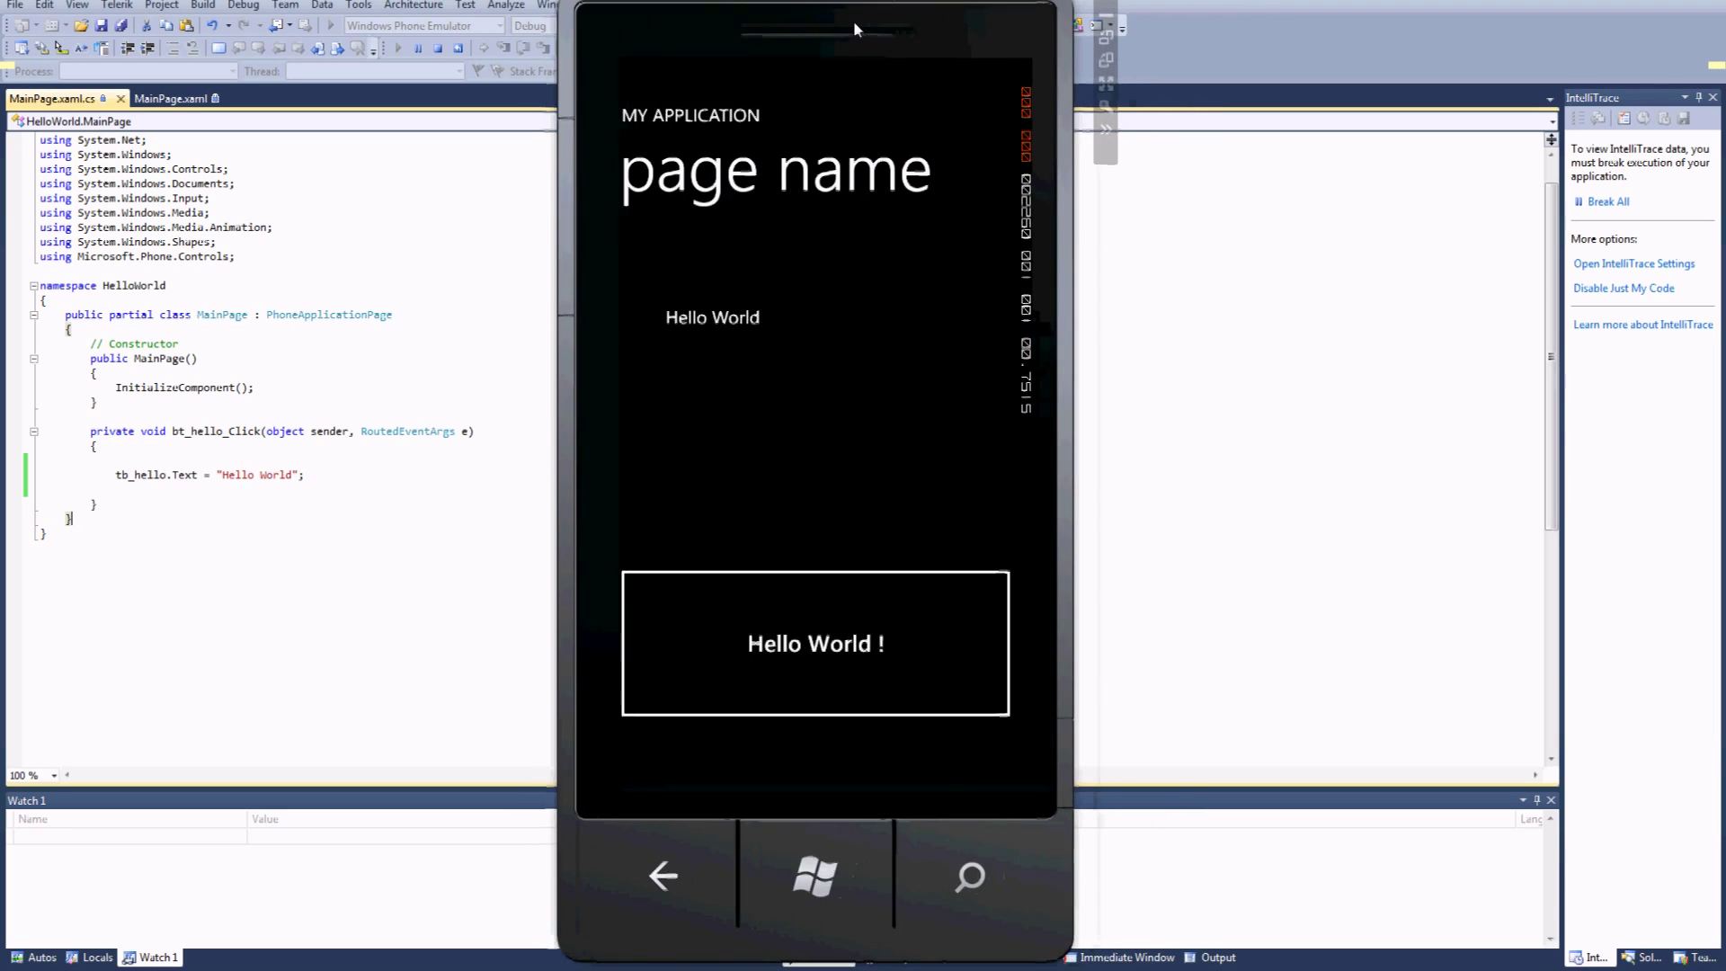